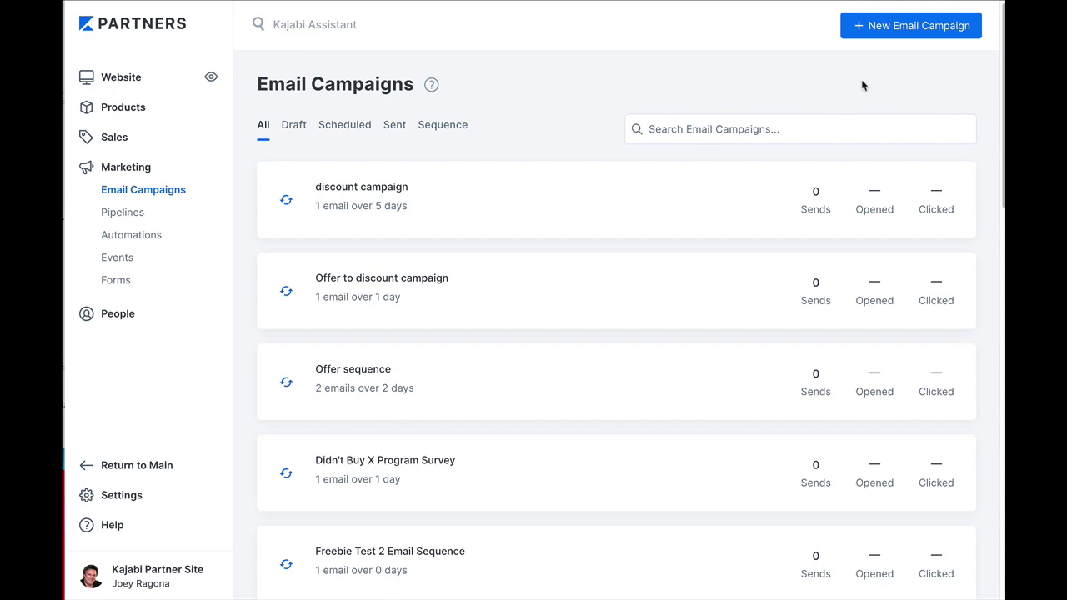
- Create a new Email Sequence campaign titled "Course reminder"
{"action": "left_click", "coordinate": [889, 30]}
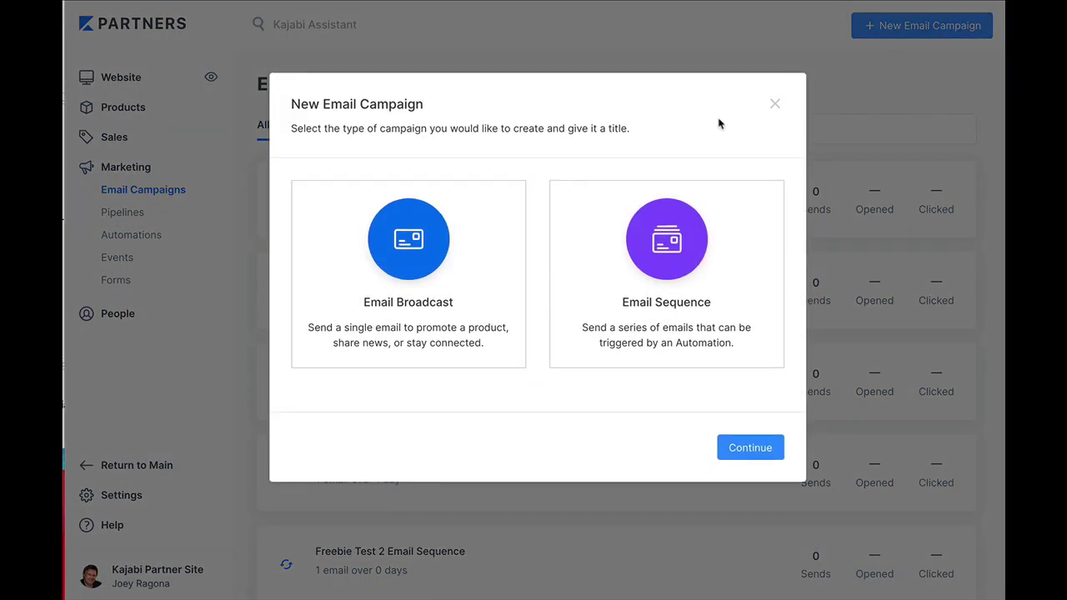
{"action": "left_click", "coordinate": [662, 275]}
{"action": "left_click", "coordinate": [382, 397]}
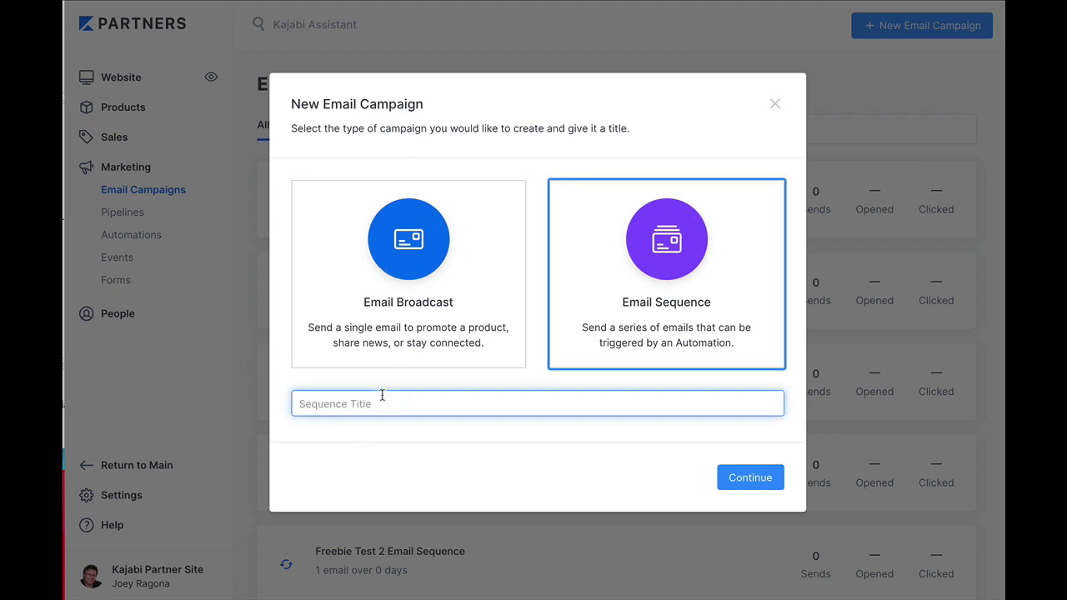
{"action": "type", "text": "Course reminder"}
{"action": "left_click", "coordinate": [738, 477]}
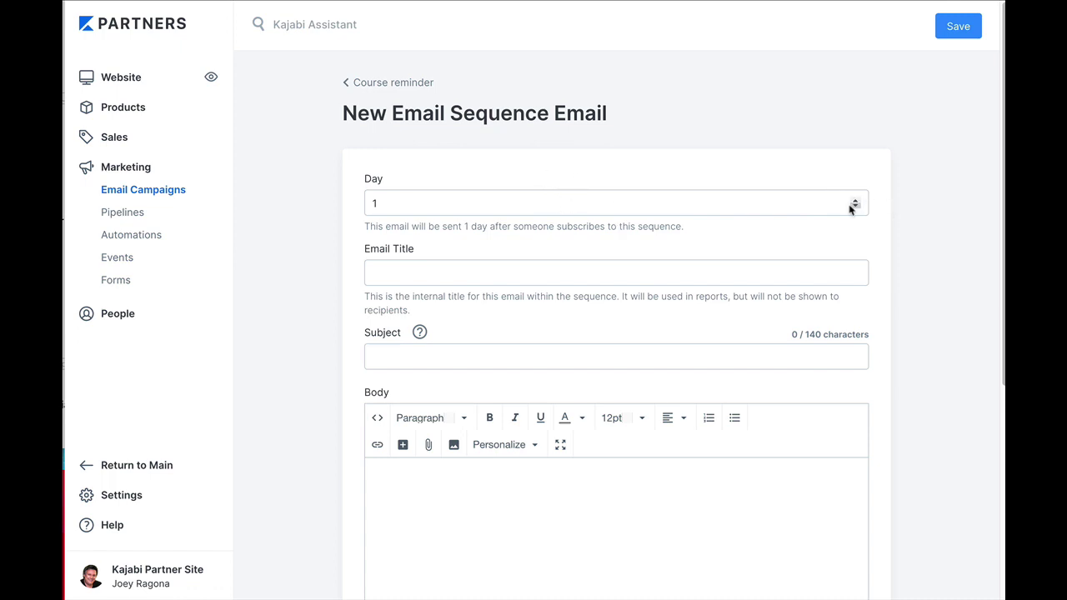
- Set the new email's day to 8 and enter "Keep going you're on the right track" as its email title
{"action": "left_click_drag", "start_coordinate": [383, 204], "coordinate": [363, 206]}
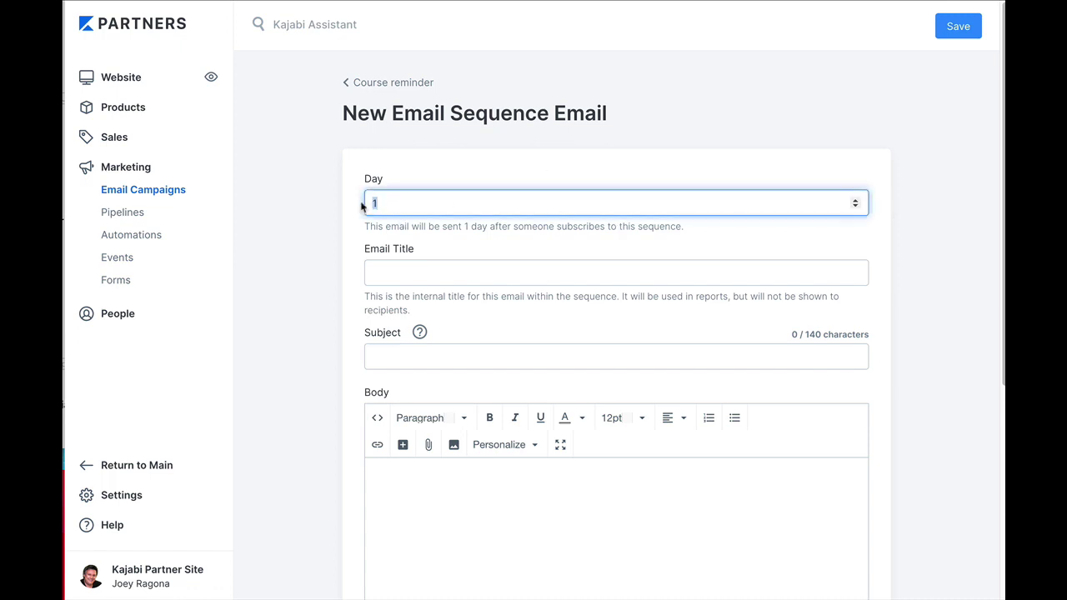
{"action": "type", "text": "8"}
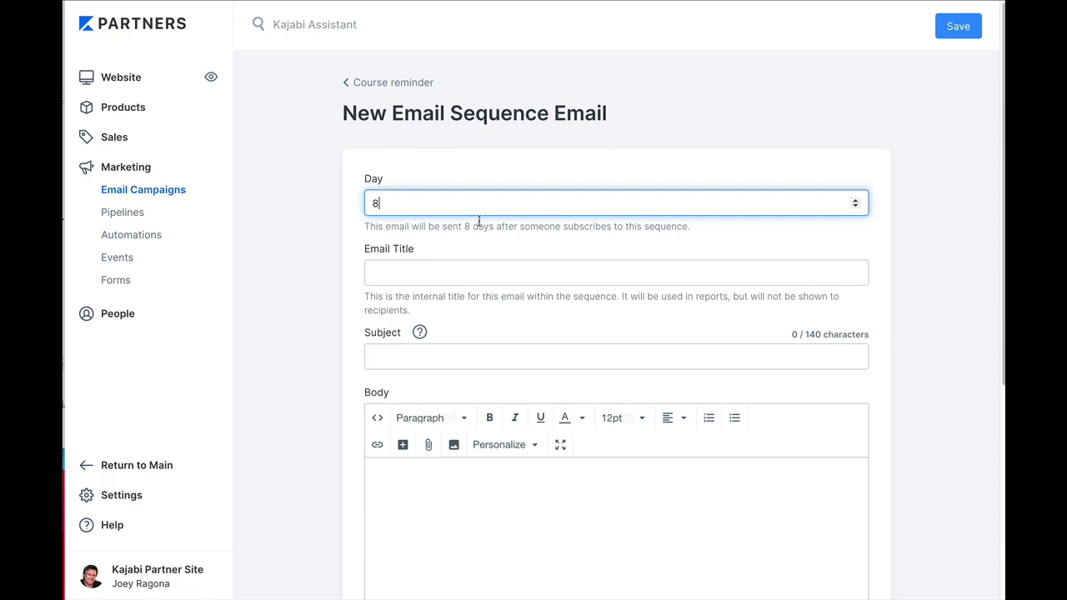
{"action": "scroll", "coordinate": [390, 295], "scroll_direction": "down", "scroll_amount": 1}
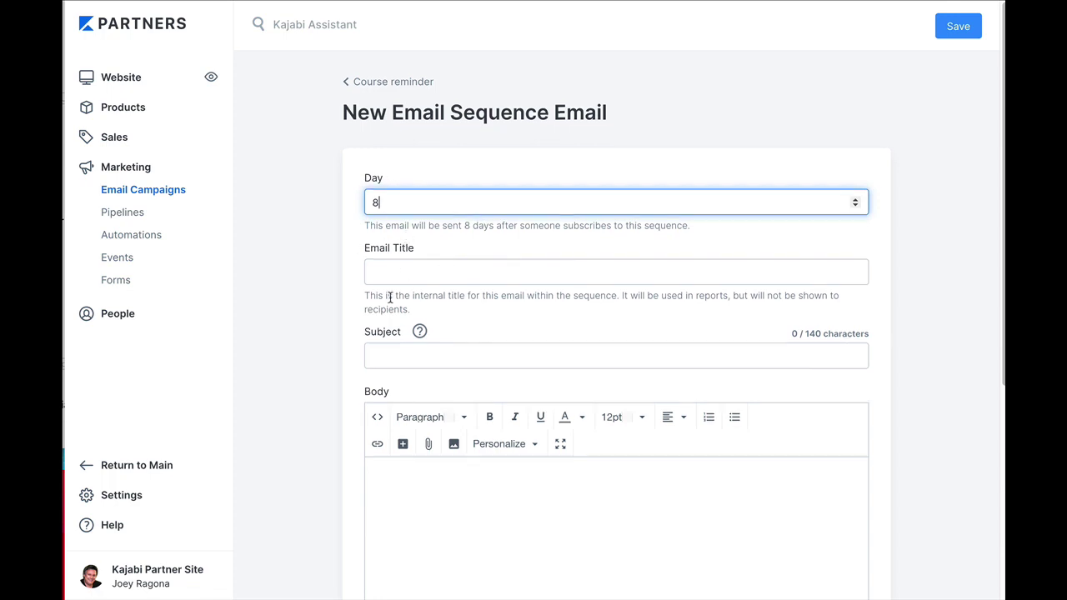
{"action": "left_click", "coordinate": [423, 271]}
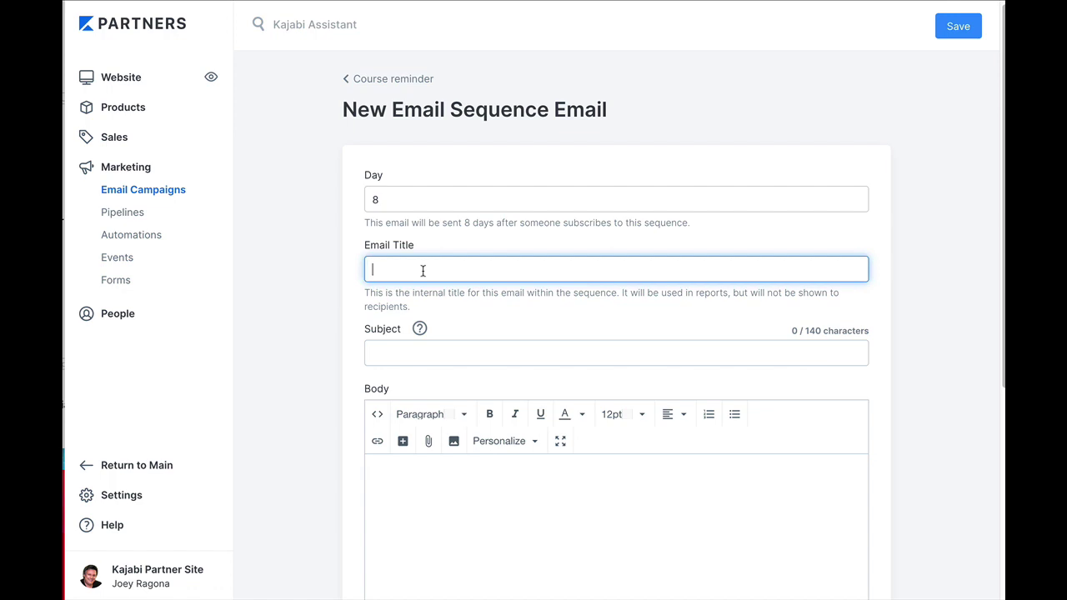
{"action": "type", "text": "Keep going you're on the right track"}
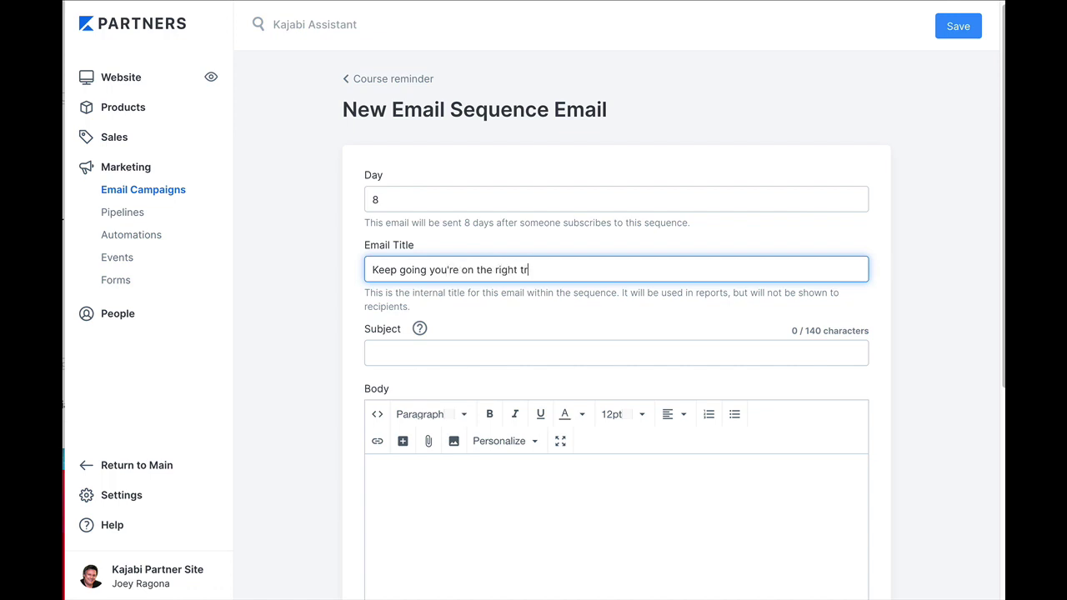
{"action": "scroll", "coordinate": [617, 259], "scroll_direction": "down", "scroll_amount": 1}
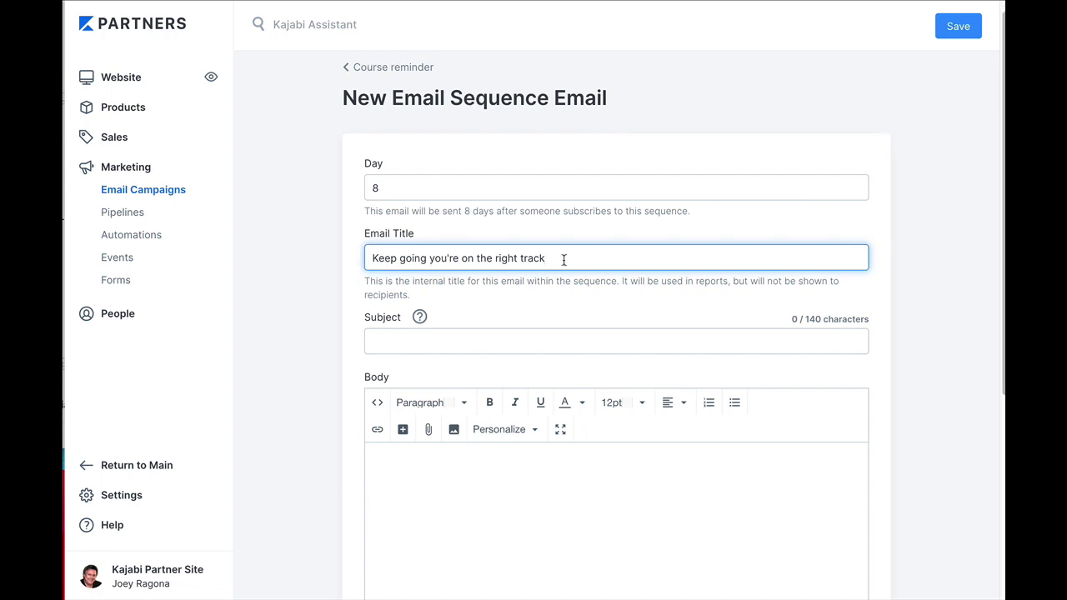
- Move the email title text into the subject line and enter "Keep going" as the email title
{"action": "left_click_drag", "start_coordinate": [564, 260], "coordinate": [366, 254]}
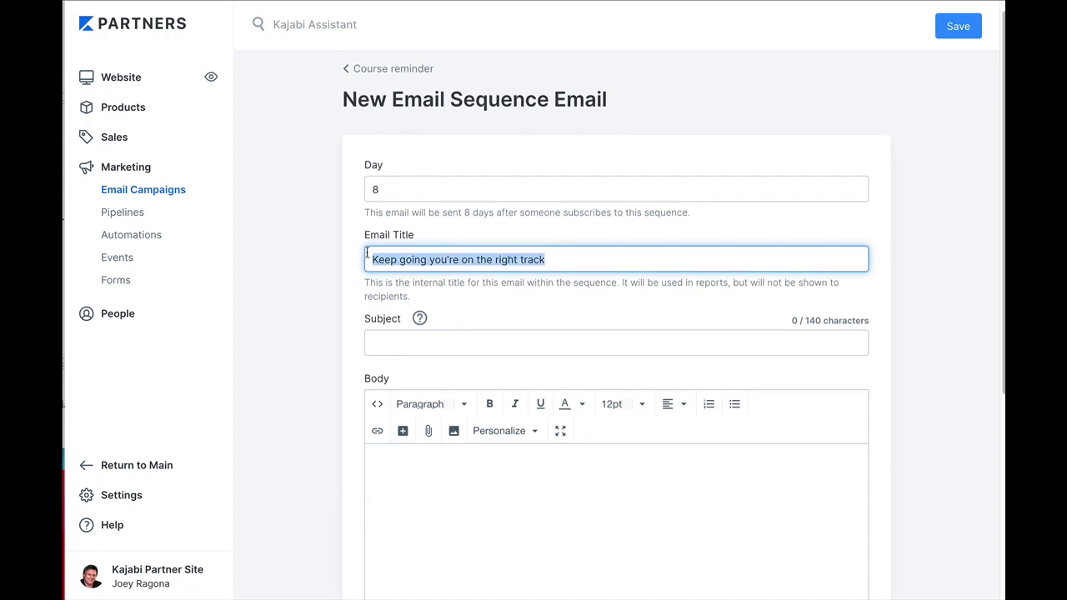
{"action": "right_click", "coordinate": [486, 263]}
{"action": "left_click", "coordinate": [540, 363]}
{"action": "left_click", "coordinate": [405, 339]}
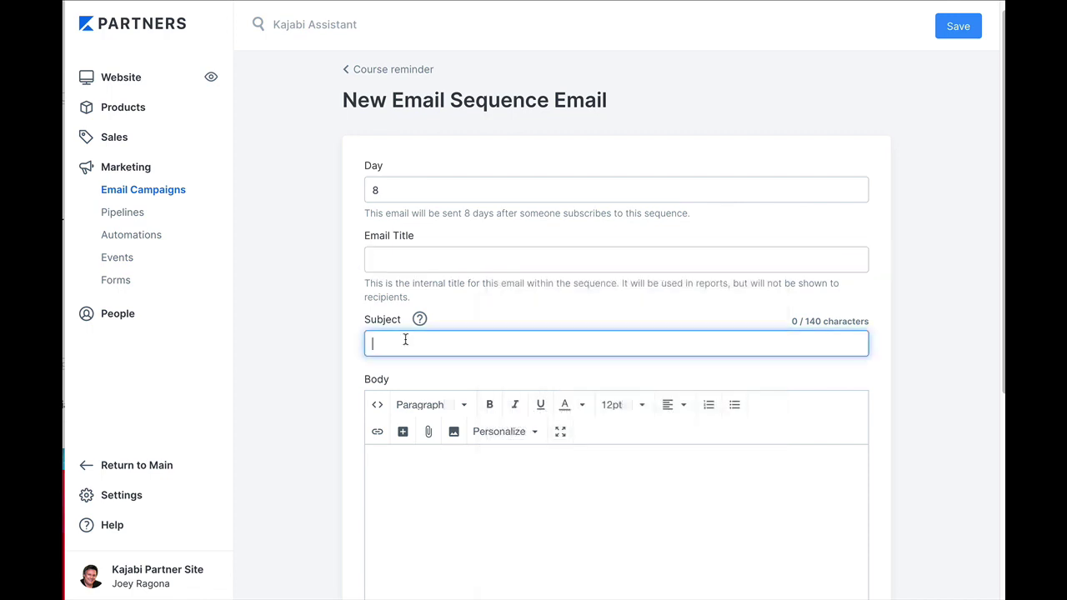
{"action": "key", "text": "ctrl+v"}
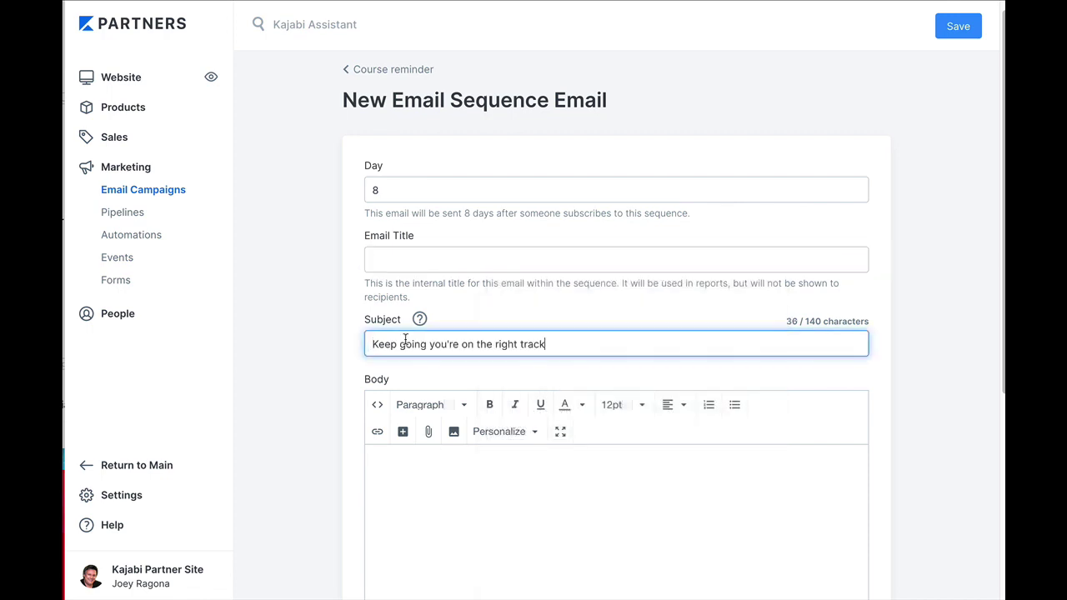
{"action": "left_click", "coordinate": [412, 260]}
{"action": "type", "text": "Keep going"}
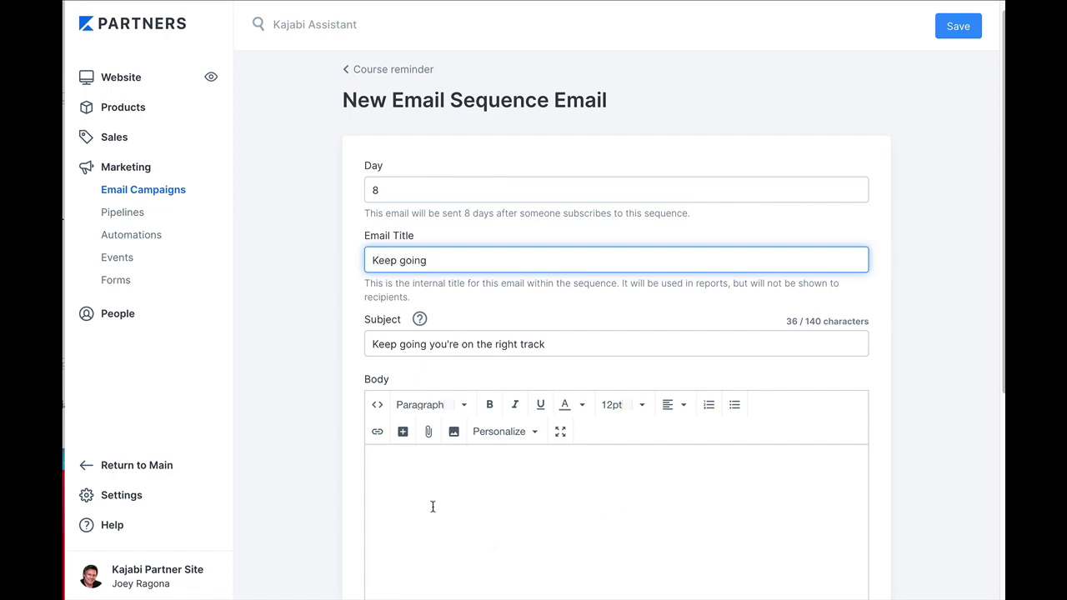
- Write the body lines "Keep going you're on the right track", "dhohisdoishdos" and "go login now and continue with lesson 2:"
{"action": "left_click", "coordinate": [417, 463]}
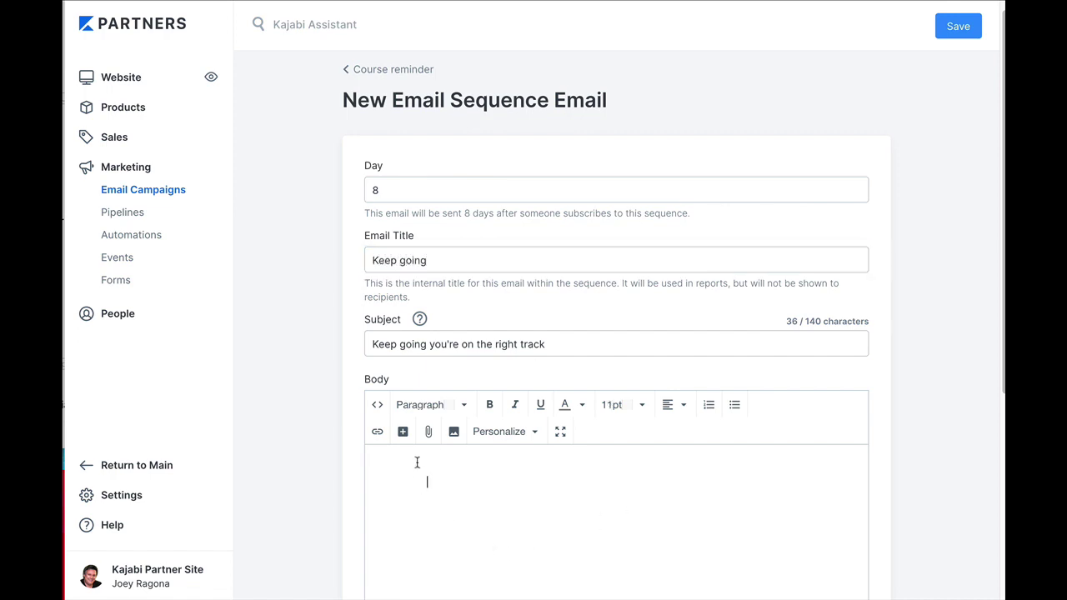
{"action": "key", "text": "ctrl+v"}
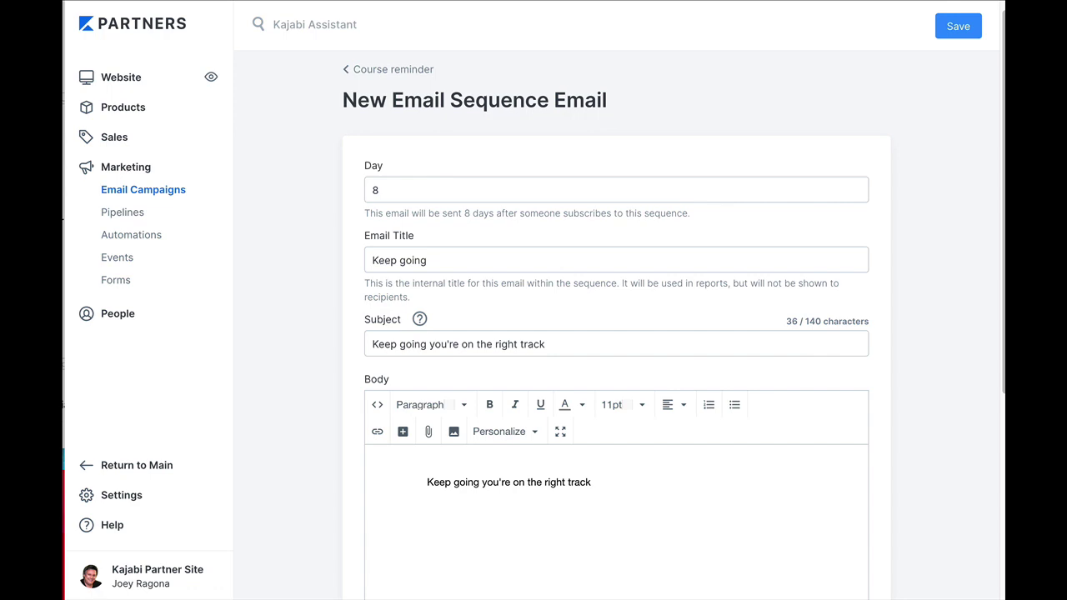
{"action": "type", "text": "dhohisdoishdos"}
{"action": "key", "text": "Return"}
{"action": "type", "text": "go"}
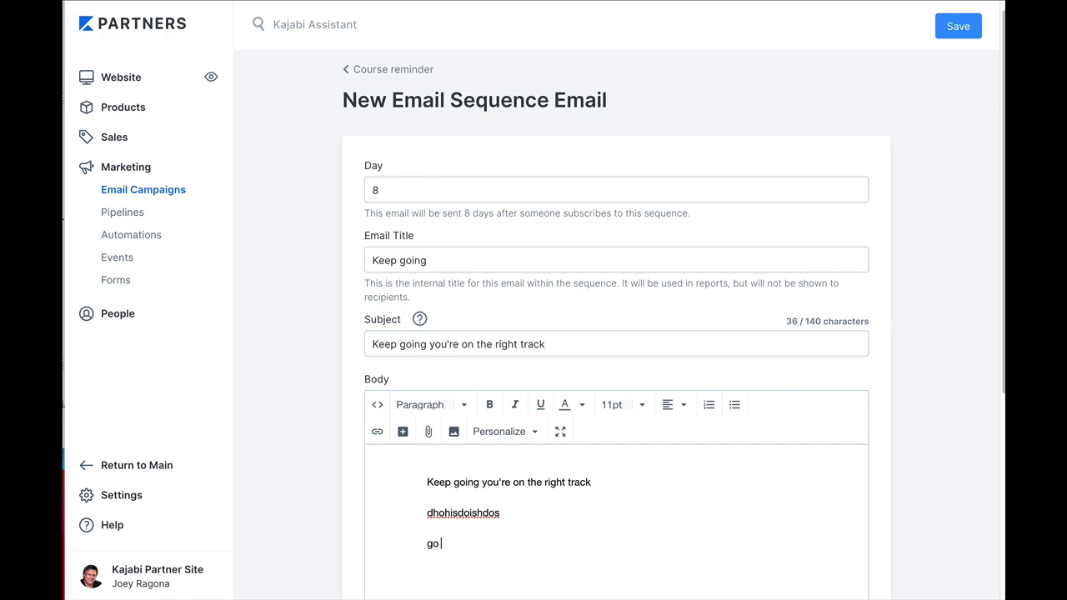
{"action": "type", "text": " lon"}
{"action": "type", "text": "in now "}
{"action": "type", "text": "and continue with "}
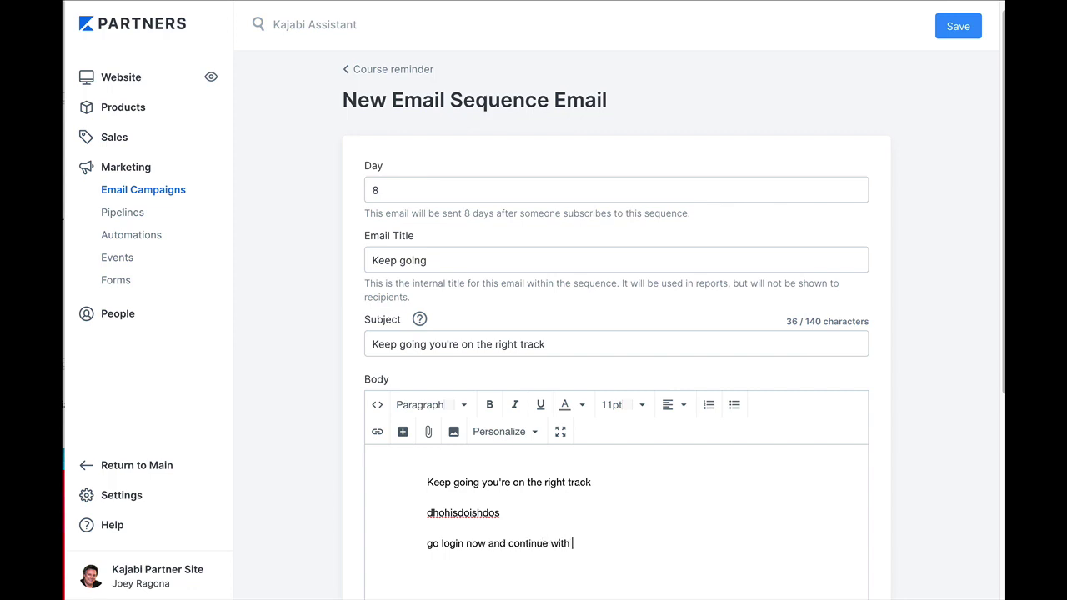
{"action": "type", "text": "lesson 2:"}
- Add the body line "Login to my course" and link it to memberslogin.com with New Window as the target
{"action": "scroll", "coordinate": [496, 517], "scroll_direction": "down", "scroll_amount": 1}
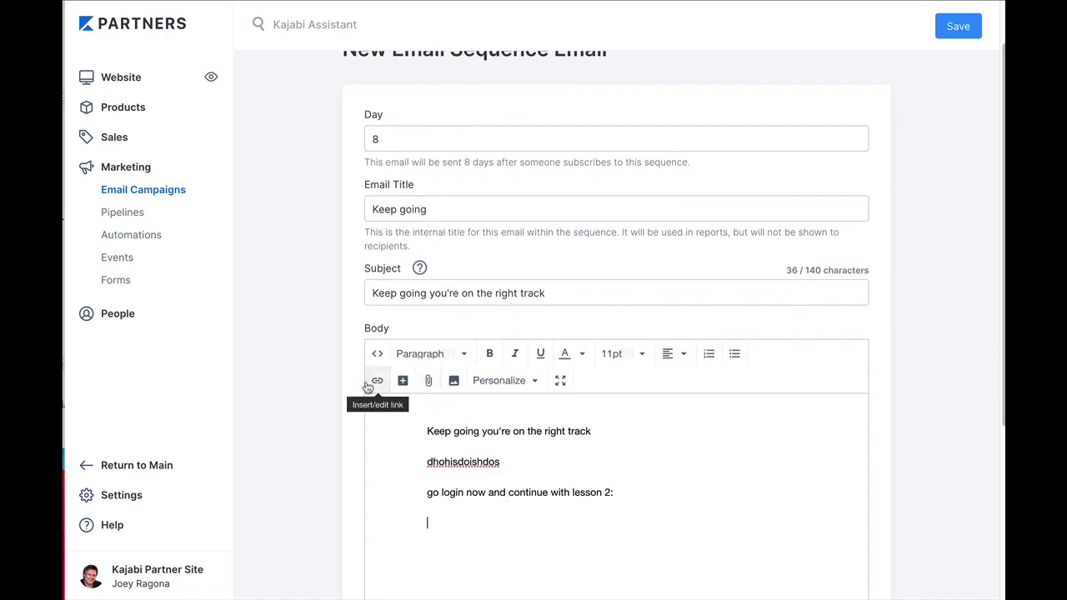
{"action": "type", "text": "Logi"}
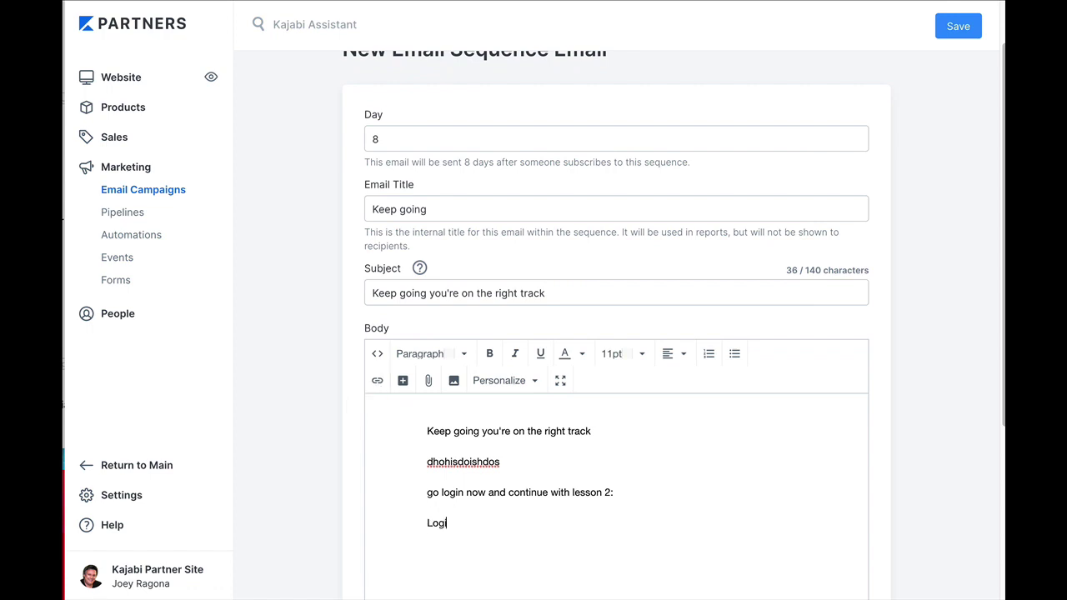
{"action": "type", "text": "n to my course"}
{"action": "left_click_drag", "start_coordinate": [426, 522], "coordinate": [523, 522]}
{"action": "left_click", "coordinate": [377, 380]}
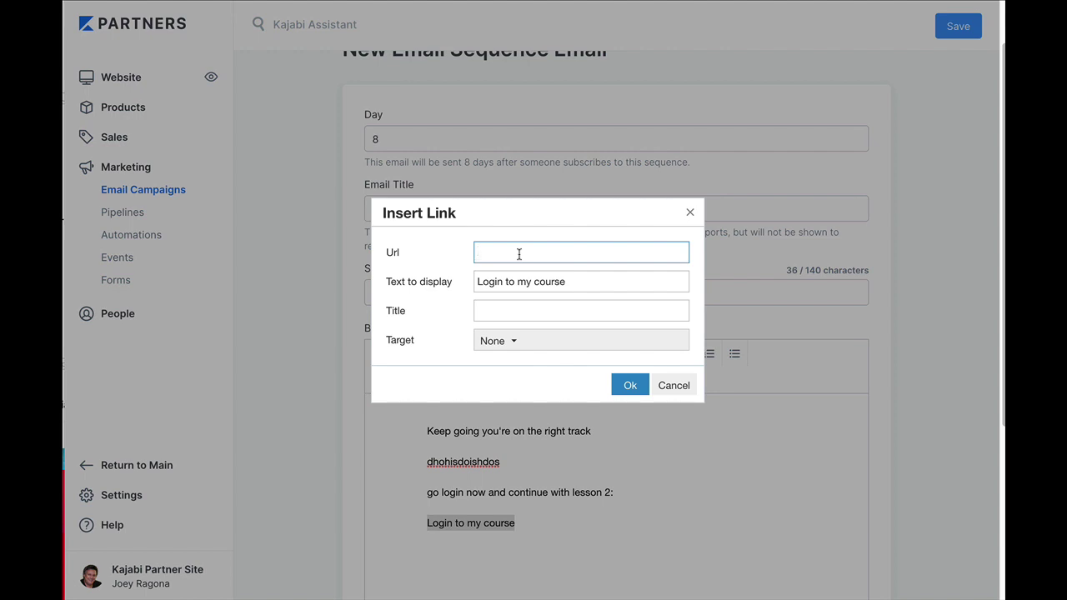
{"action": "type", "text": "memberslogin"}
{"action": "key", "text": "BackSpace"}
{"action": "key", "text": "BackSpace"}
{"action": "key", "text": "BackSpace"}
{"action": "key", "text": "BackSpace"}
{"action": "type", "text": "login.com"}
{"action": "left_click", "coordinate": [510, 348]}
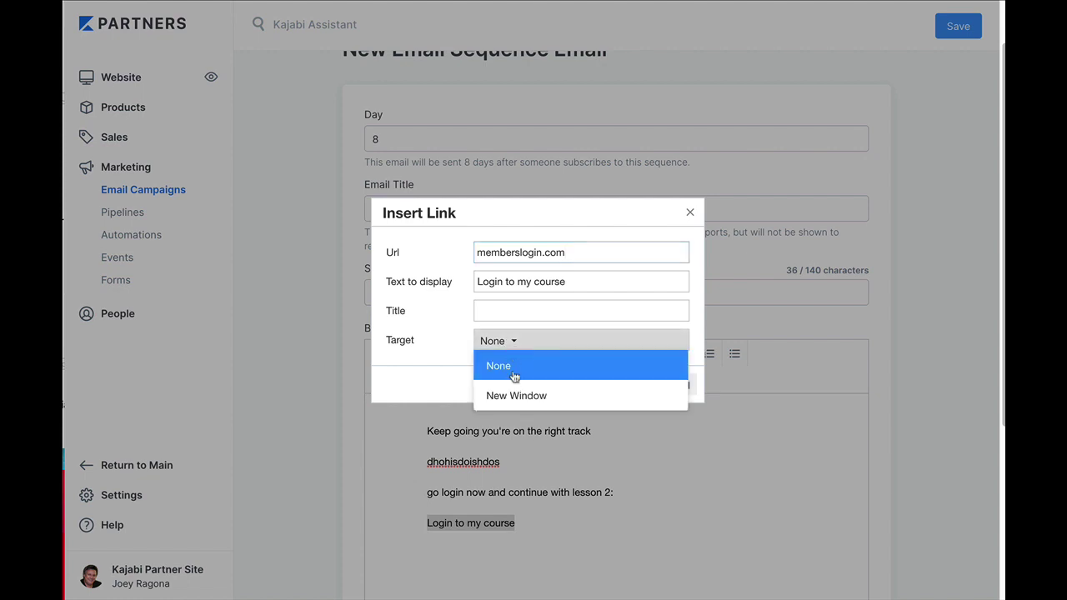
{"action": "left_click", "coordinate": [517, 393]}
{"action": "left_click", "coordinate": [624, 385]}
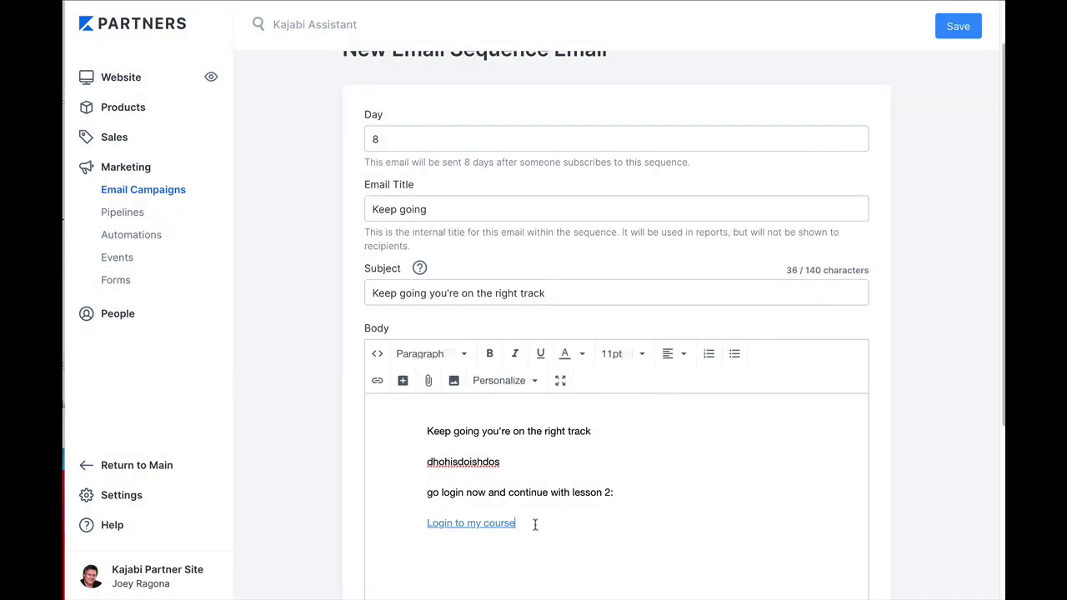
- Look over the "Keep going" email and save it to the Course reminder sequence
{"action": "left_click", "coordinate": [466, 530]}
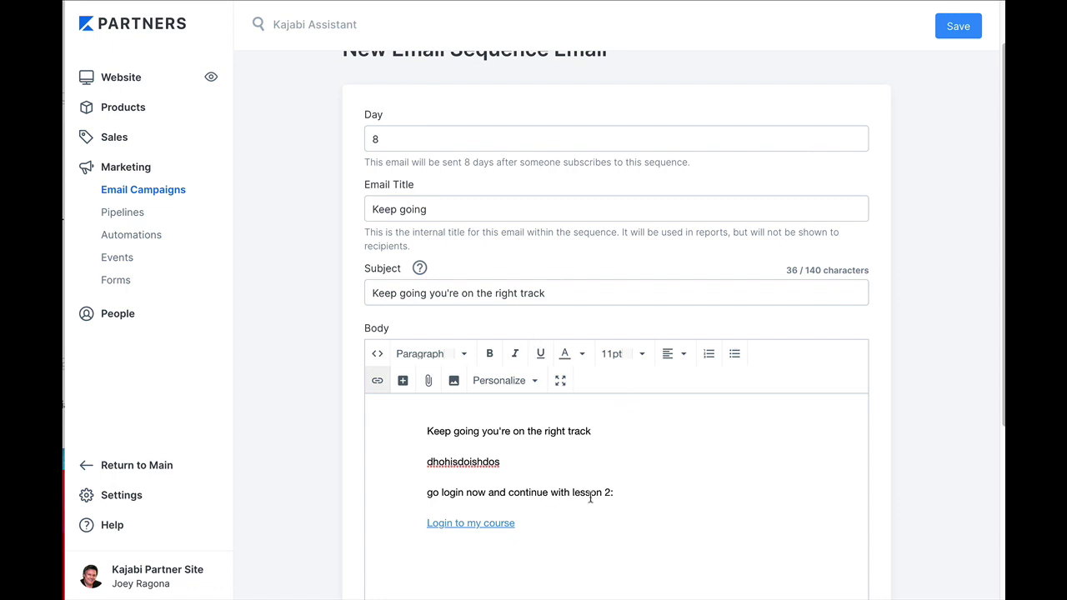
{"action": "scroll", "coordinate": [590, 498], "scroll_direction": "down", "scroll_amount": 1}
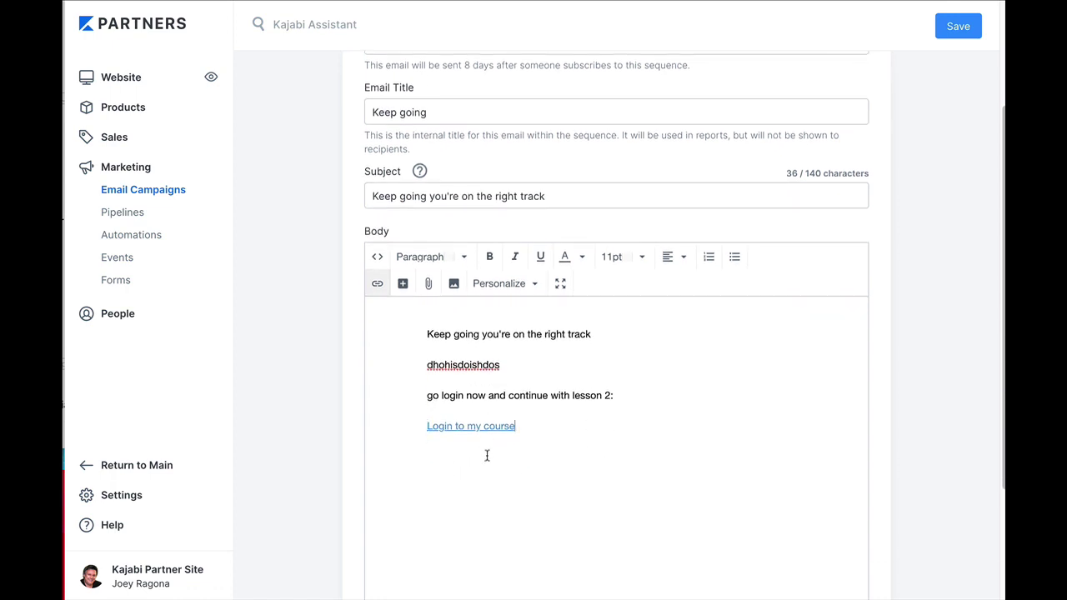
{"action": "scroll", "coordinate": [526, 454], "scroll_direction": "up", "scroll_amount": 1}
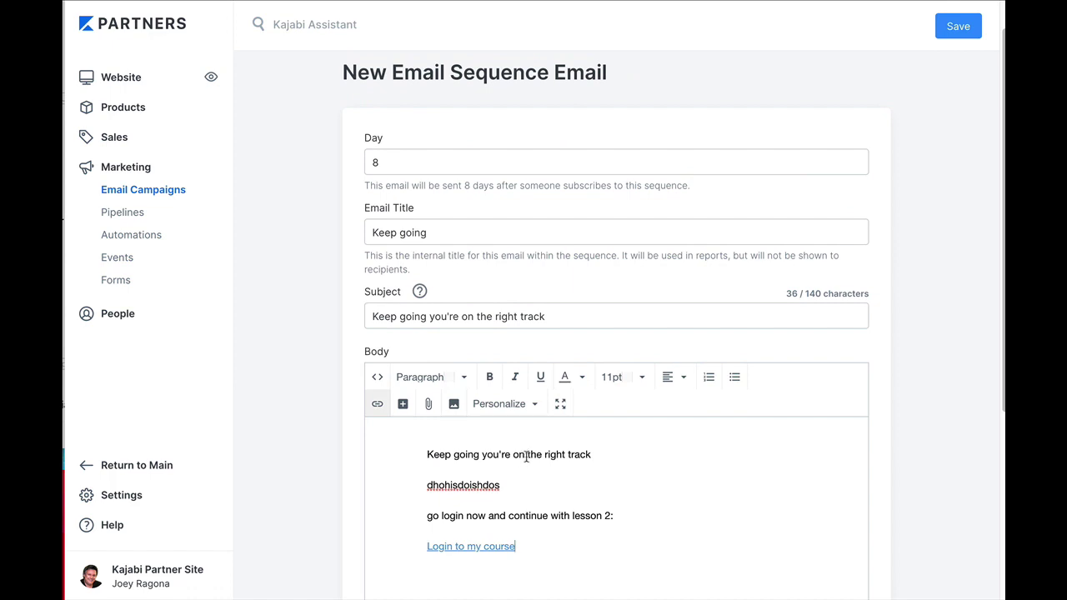
{"action": "left_click", "coordinate": [958, 27]}
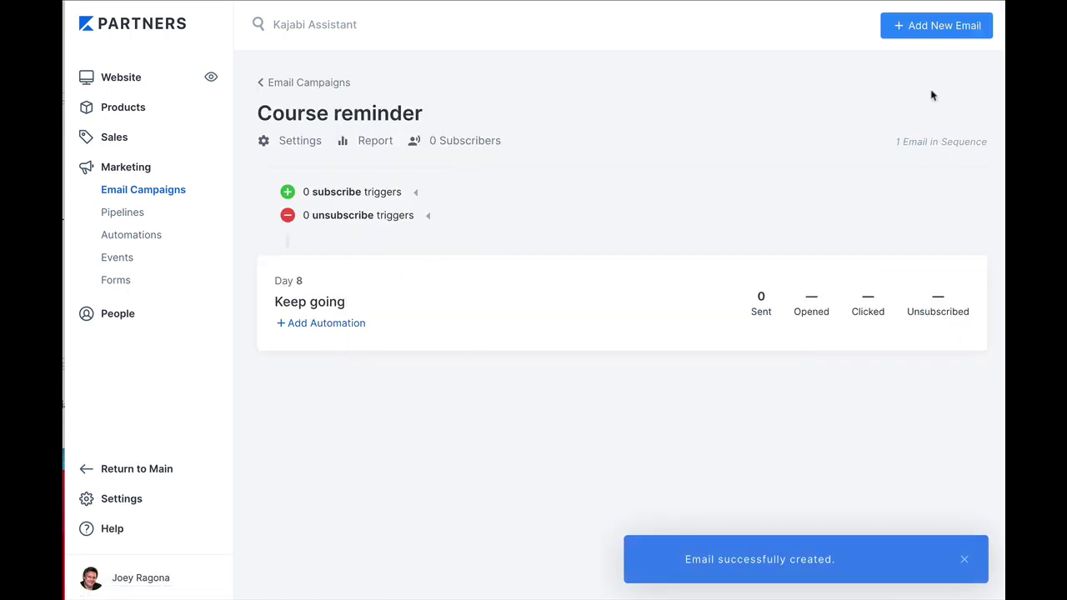
- Add another email to the sequence with day 16 and the email title "Email 2"
{"action": "left_click", "coordinate": [926, 33]}
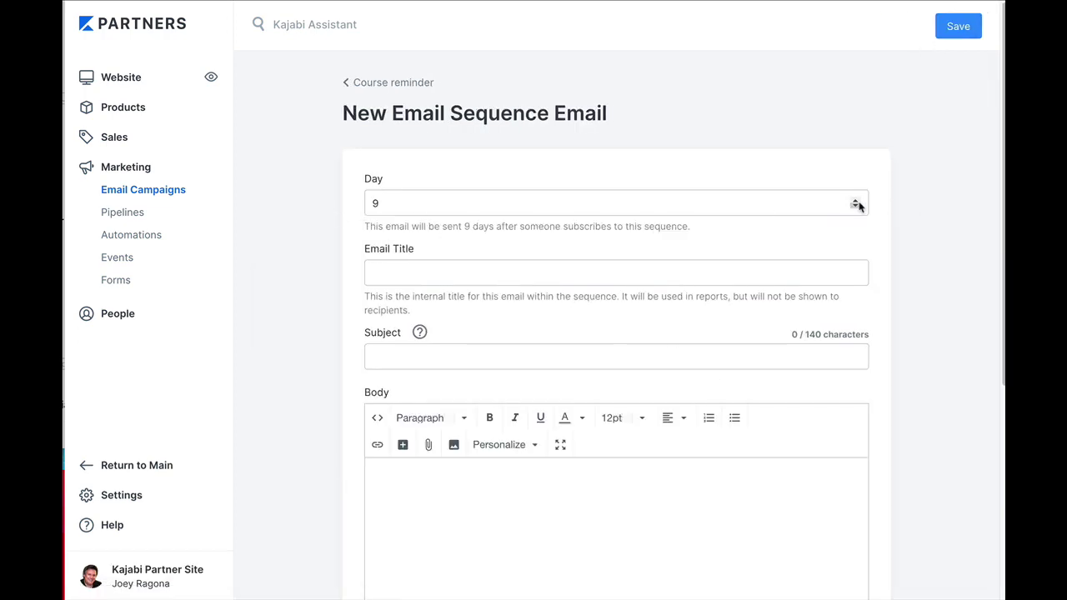
{"action": "left_click", "coordinate": [372, 203]}
{"action": "double_click", "coordinate": [374, 203]}
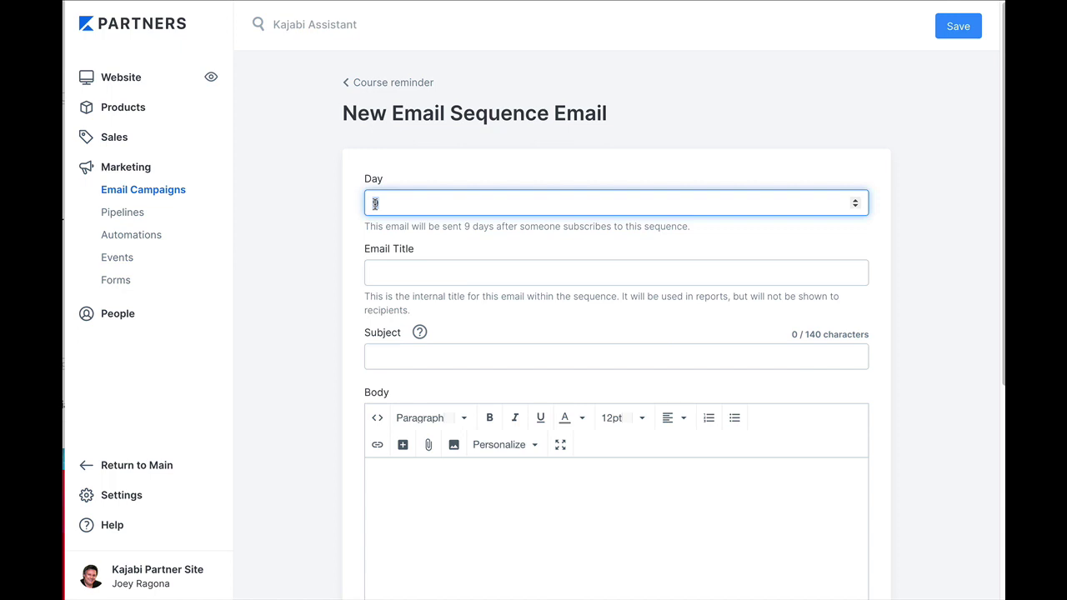
{"action": "type", "text": "16"}
{"action": "left_click", "coordinate": [426, 271]}
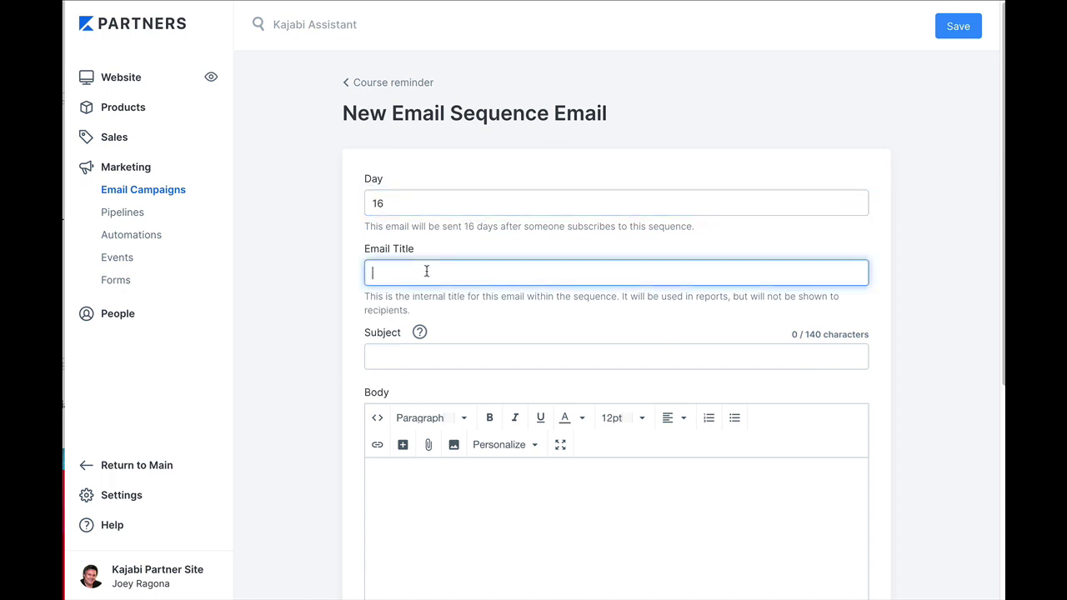
{"action": "type", "text": "Email 2"}
- Enter "how was lesson 2?" as the subject of the second email
{"action": "left_click", "coordinate": [436, 355]}
{"action": "type", "text": "how id"}
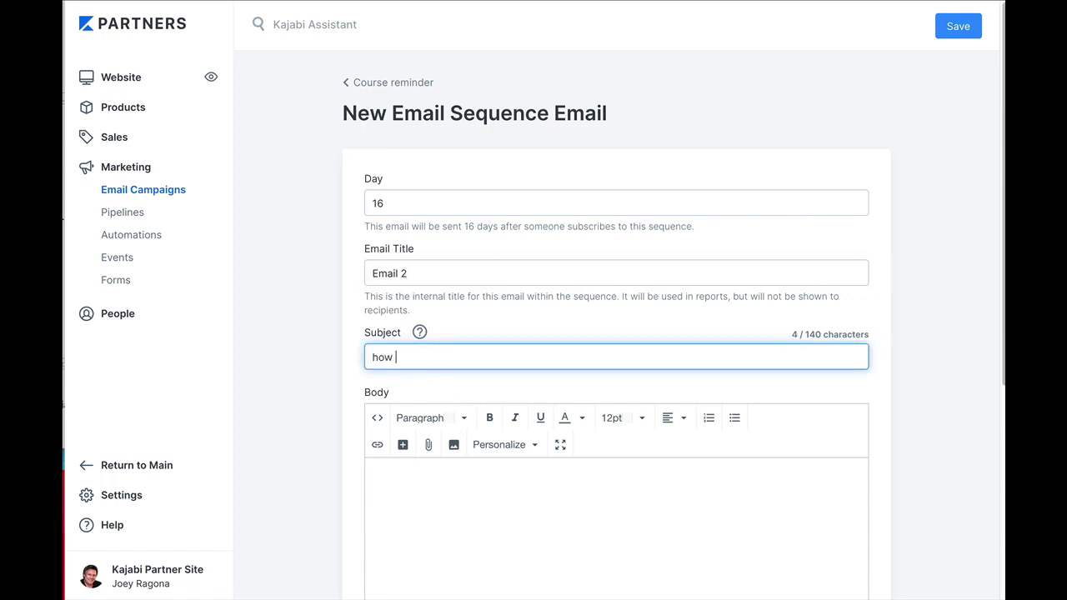
{"action": "key", "text": "BackSpace"}
{"action": "key", "text": "BackSpace"}
{"action": "type", "text": "di you"}
{"action": "key", "text": "BackSpace"}
{"action": "key", "text": "BackSpace"}
{"action": "key", "text": "BackSpace"}
{"action": "key", "text": "BackSpace"}
{"action": "key", "text": "BackSpace"}
{"action": "key", "text": "BackSpace"}
{"action": "type", "text": "was lesson 2?"}
- Write "lesson 2 is in the books what did you think?" as the first body line of the second email
{"action": "left_click", "coordinate": [427, 494]}
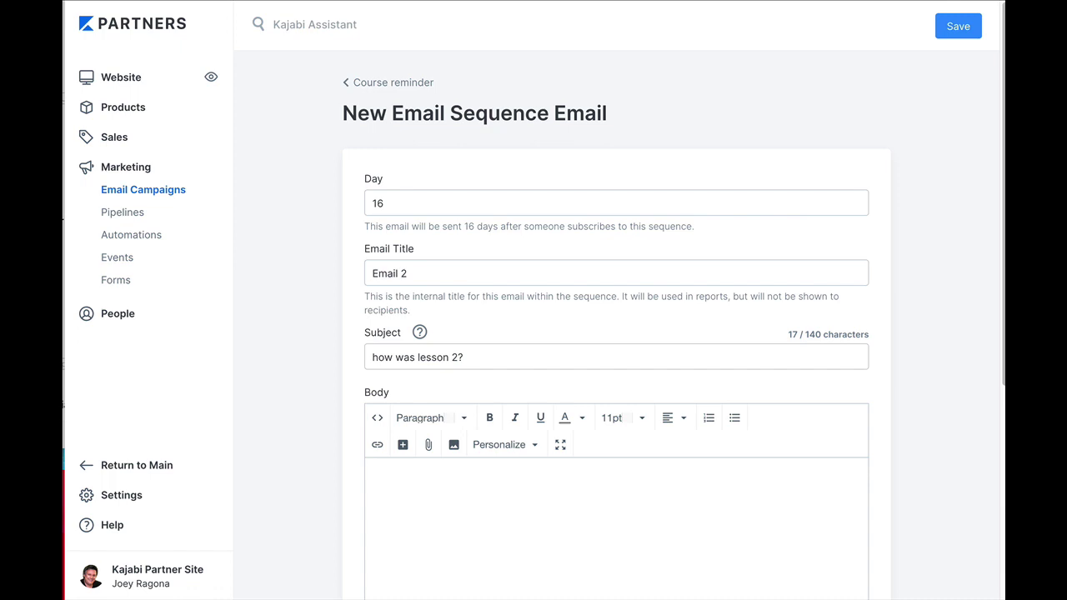
{"action": "type", "text": "lesson 2 is in the books what id"}
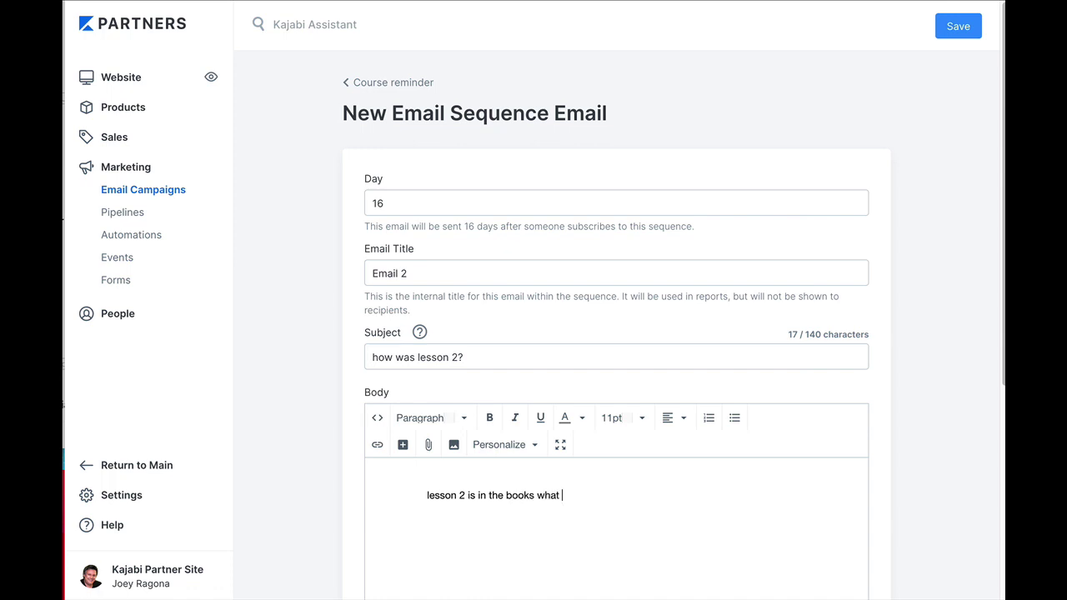
{"action": "key", "text": "BackSpace"}
{"action": "key", "text": "BackSpace"}
{"action": "key", "text": "BackSpace"}
{"action": "type", "text": "did you"}
{"action": "key", "text": "BackSpace"}
{"action": "key", "text": "BackSpace"}
{"action": "key", "text": "BackSpace"}
{"action": "key", "text": "BackSpace"}
{"action": "key", "text": "BackSpace"}
{"action": "type", "text": "d you think?"}
- Add the body line "Let's keep going with lesson 3 which teaches how to XYZ" below the first one
{"action": "key", "text": "Return"}
{"action": "type", "text": "Hel"}
{"action": "key", "text": "BackSpace"}
{"action": "key", "text": "BackSpace"}
{"action": "key", "text": "BackSpace"}
{"action": "type", "text": "Let's keep go"}
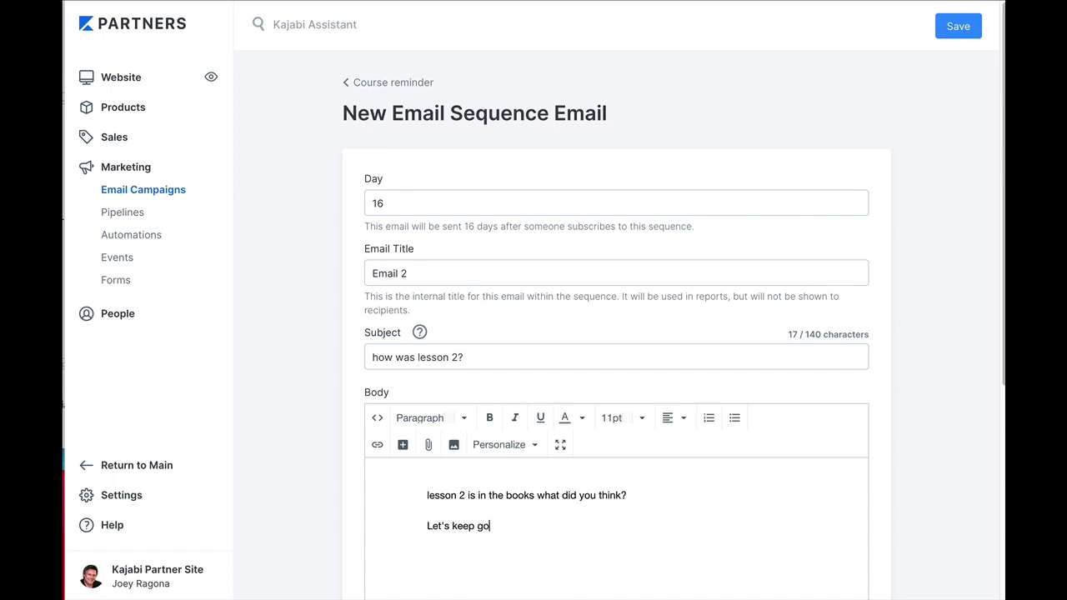
{"action": "type", "text": "ing with lesspon"}
{"action": "key", "text": "BackSpace"}
{"action": "key", "text": "BackSpace"}
{"action": "key", "text": "BackSpace"}
{"action": "key", "text": "BackSpace"}
{"action": "type", "text": "on 3 which"}
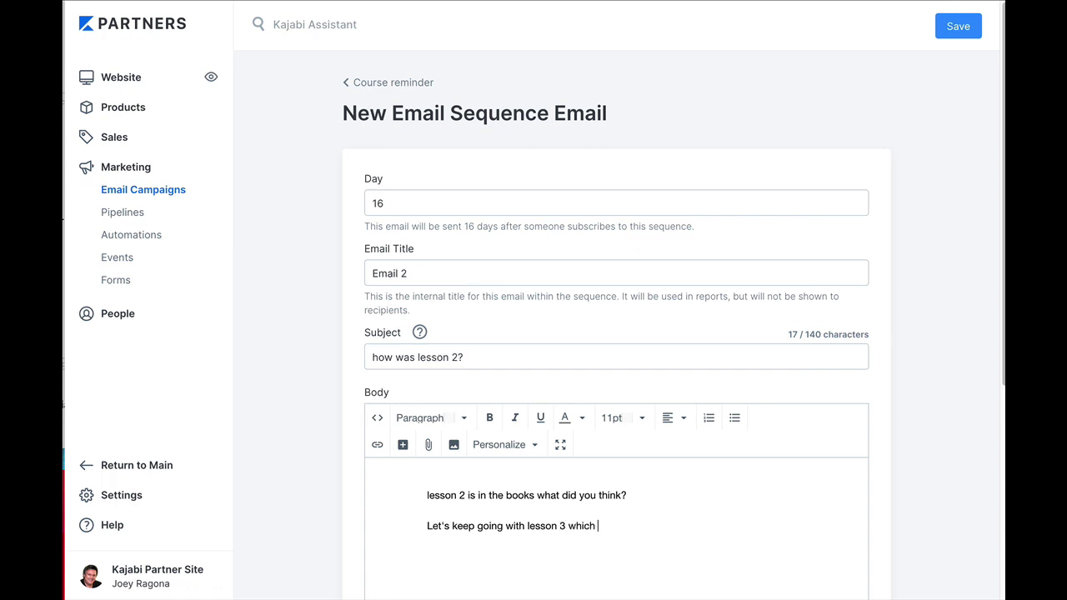
{"action": "type", "text": "teaches how to XYZLe"}
- Add the body line "Login to my course" below the lesson 3 line and save the second email
{"action": "key", "text": "BackSpace"}
{"action": "key", "text": "BackSpace"}
{"action": "type", "text": "Login "}
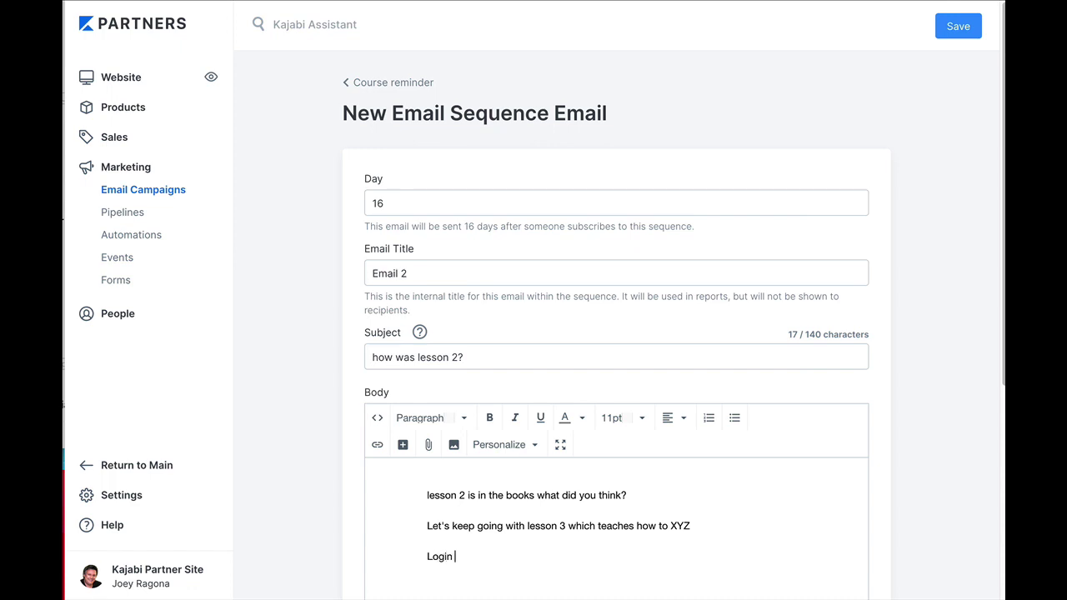
{"action": "type", "text": "to my course"}
{"action": "left_click_drag", "start_coordinate": [427, 557], "coordinate": [516, 557]}
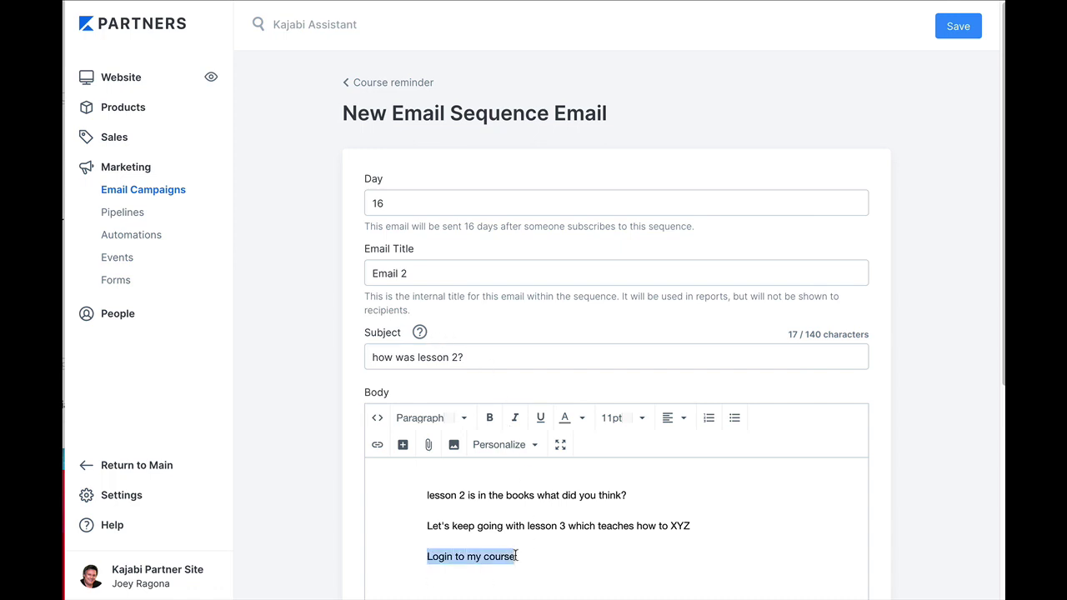
{"action": "left_click", "coordinate": [554, 557]}
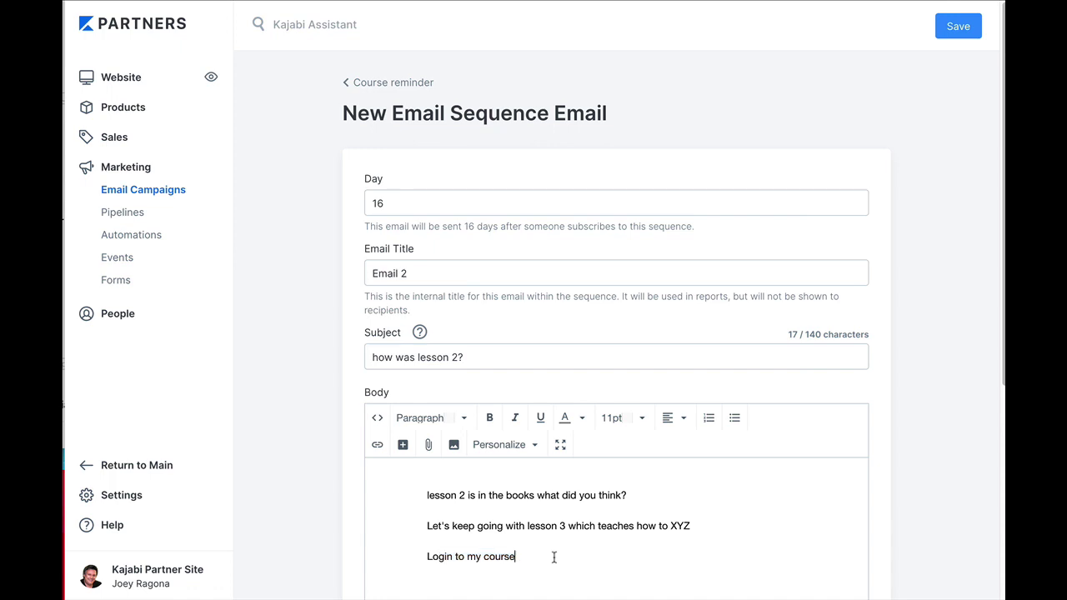
{"action": "left_click", "coordinate": [957, 32]}
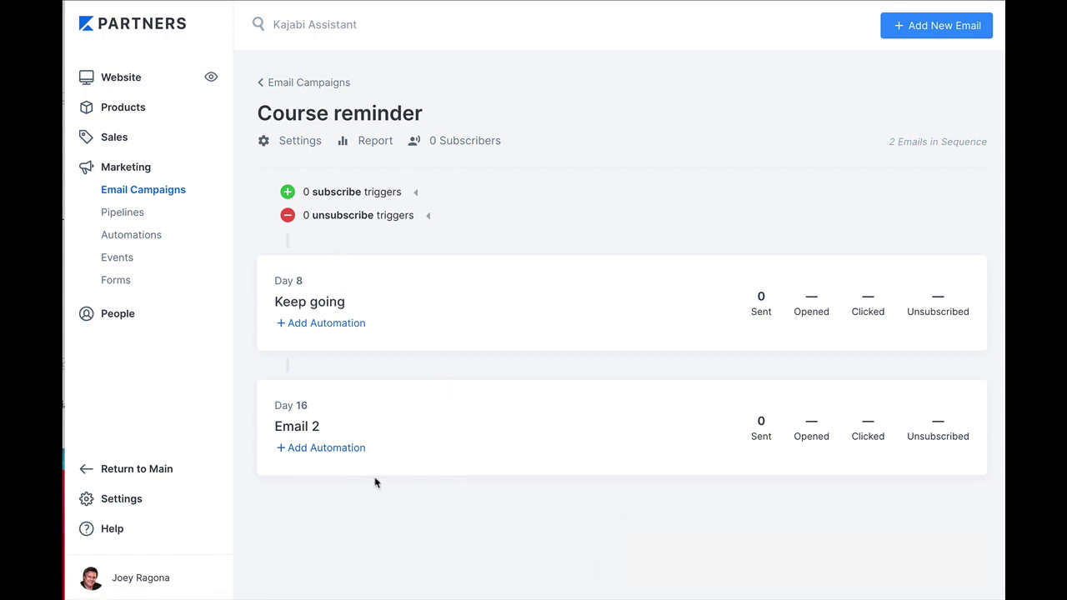
- Leave the email sequence and open the published "Mini course offer" among the sales offers for editing
{"action": "left_click", "coordinate": [305, 86]}
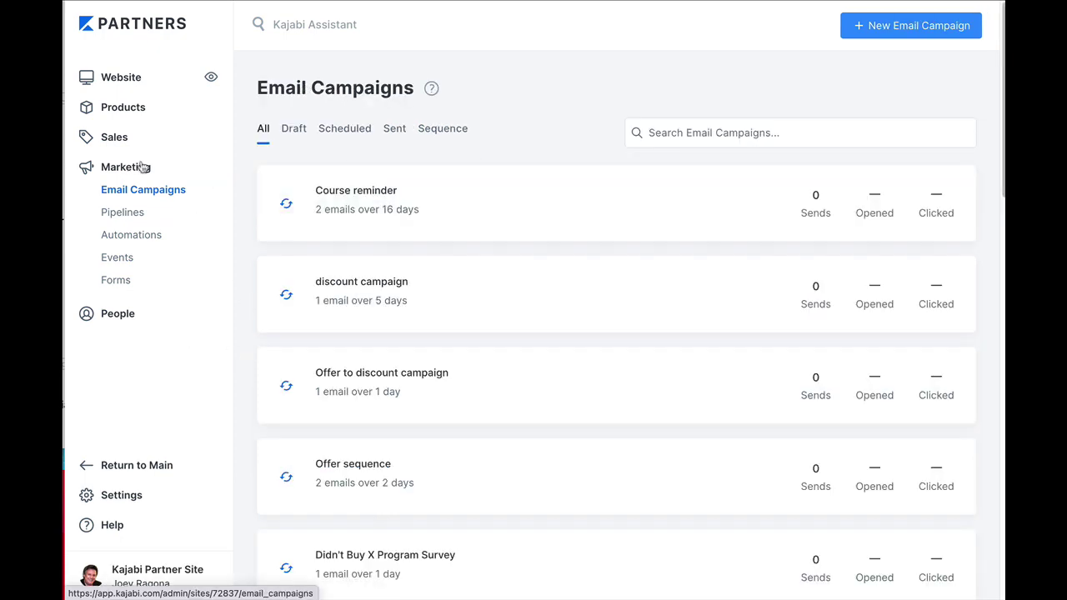
{"action": "left_click", "coordinate": [117, 138]}
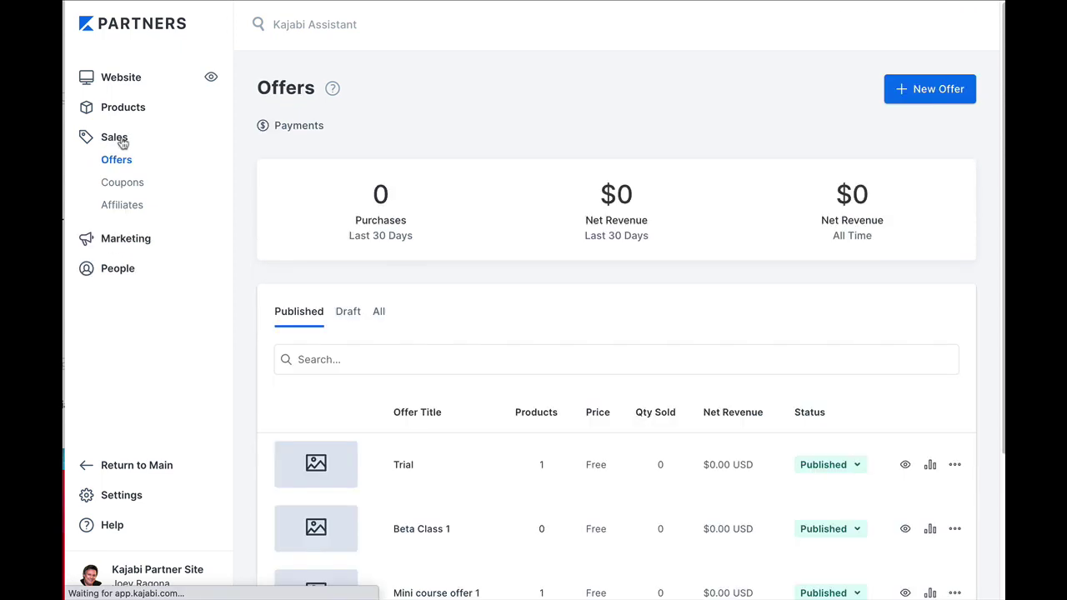
{"action": "scroll", "coordinate": [458, 361], "scroll_direction": "down", "scroll_amount": 3}
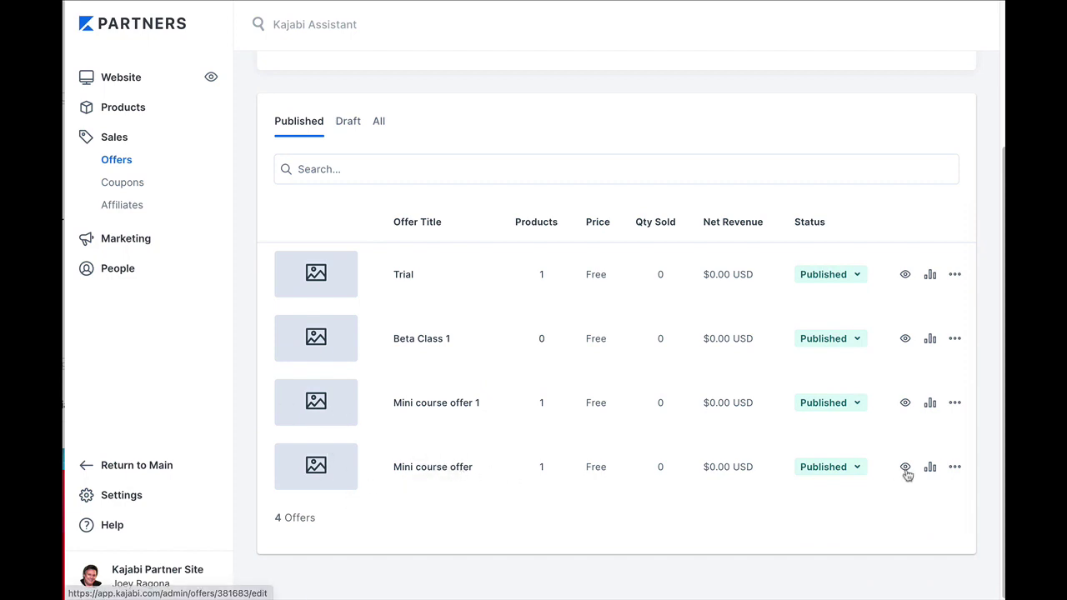
{"action": "left_click", "coordinate": [419, 472]}
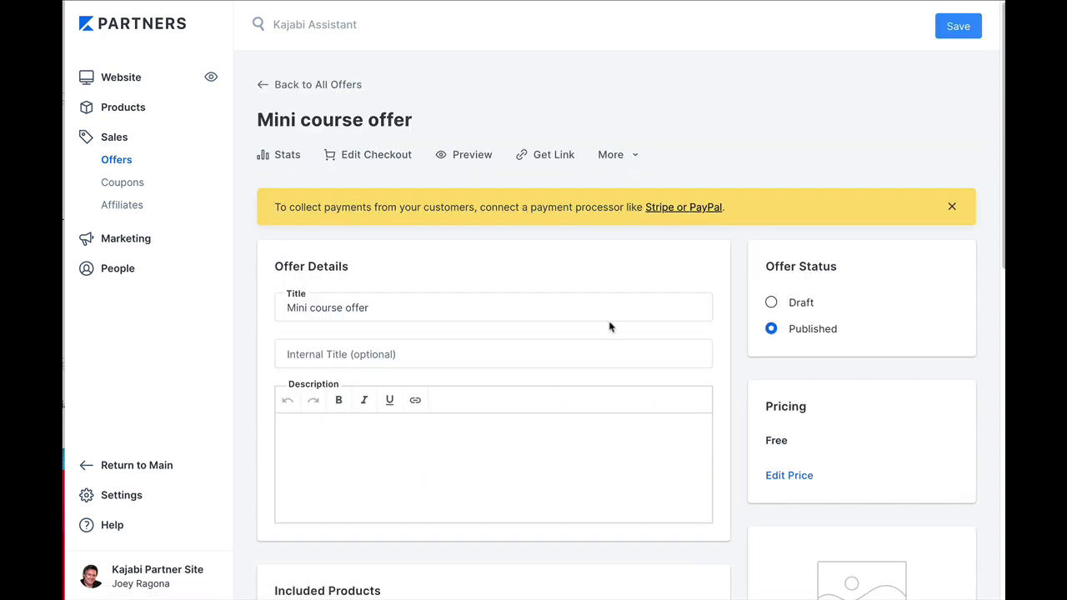
- Add and save an automation on the offer that subscribes buyers to the "Course reminder" email sequence when the offer is purchased
{"action": "scroll", "coordinate": [564, 340], "scroll_direction": "down", "scroll_amount": 9}
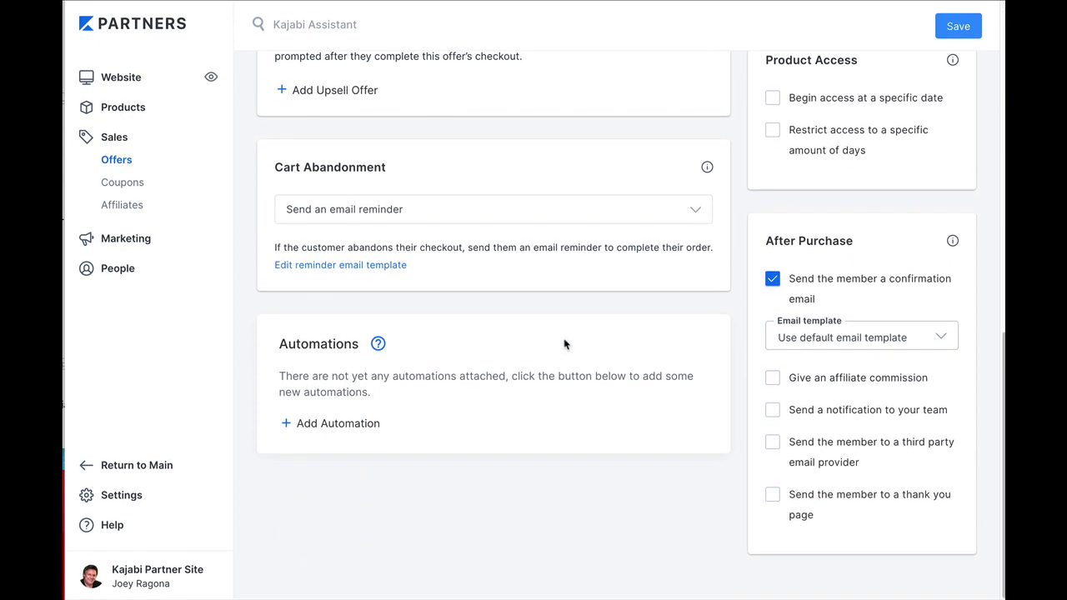
{"action": "scroll", "coordinate": [565, 342], "scroll_direction": "up", "scroll_amount": 9}
{"action": "scroll", "coordinate": [564, 341], "scroll_direction": "down", "scroll_amount": 9}
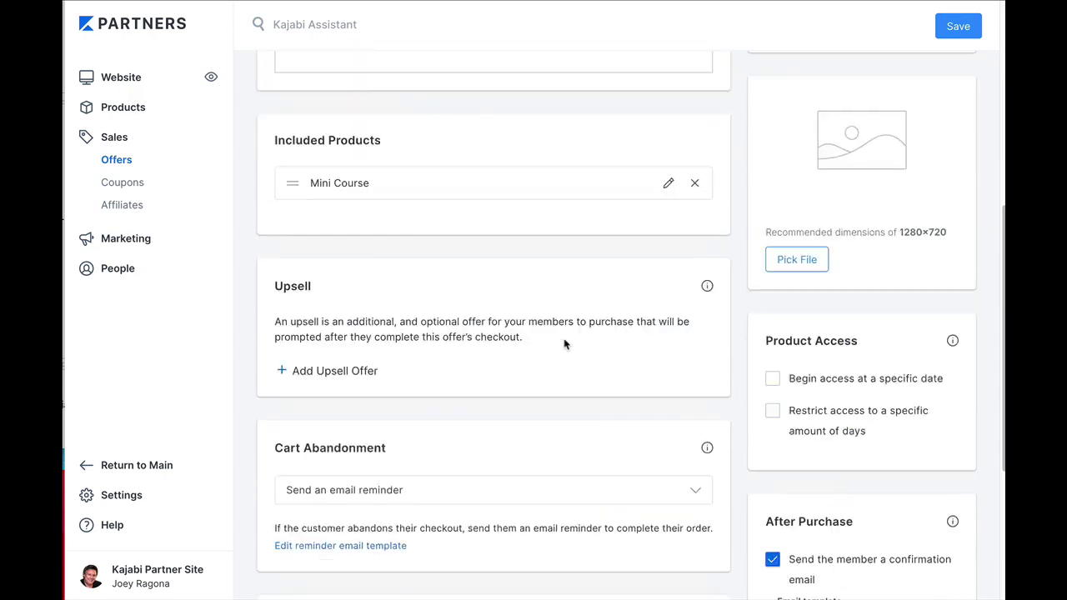
{"action": "left_click", "coordinate": [335, 422]}
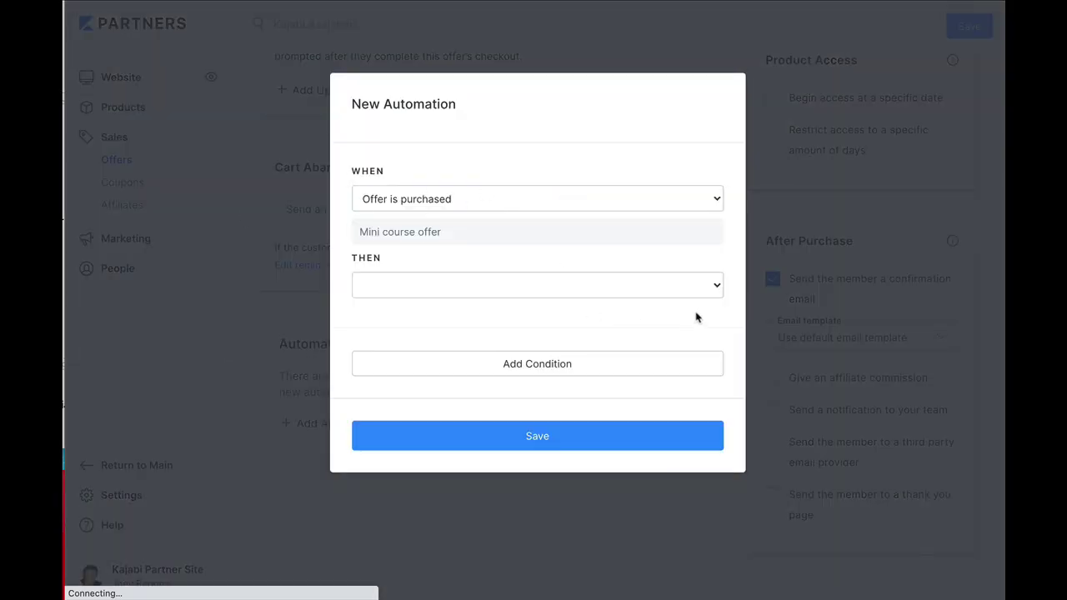
{"action": "left_click", "coordinate": [706, 288]}
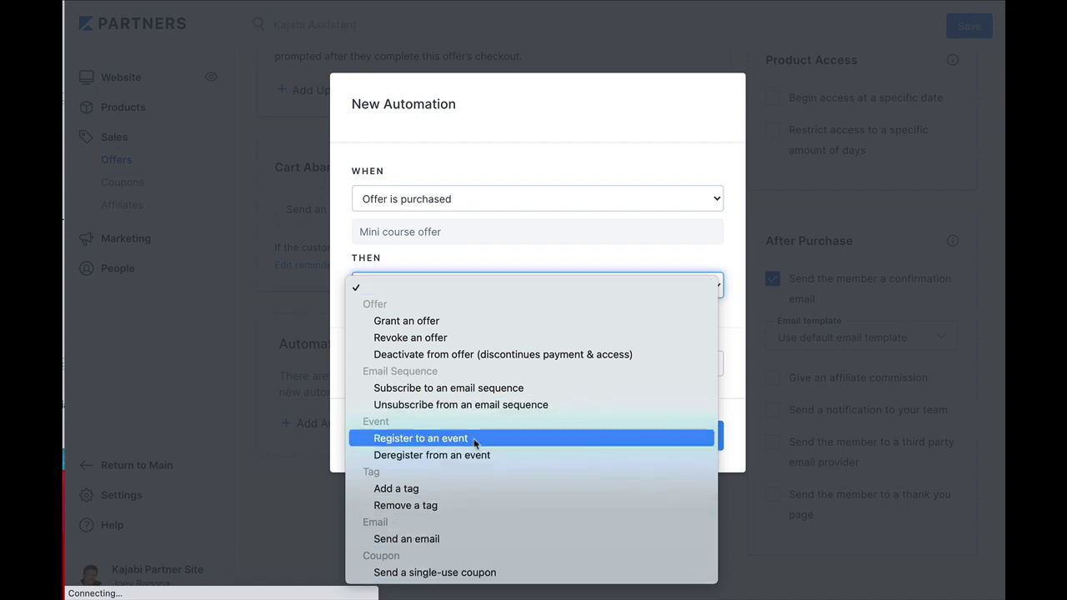
{"action": "left_click", "coordinate": [471, 392]}
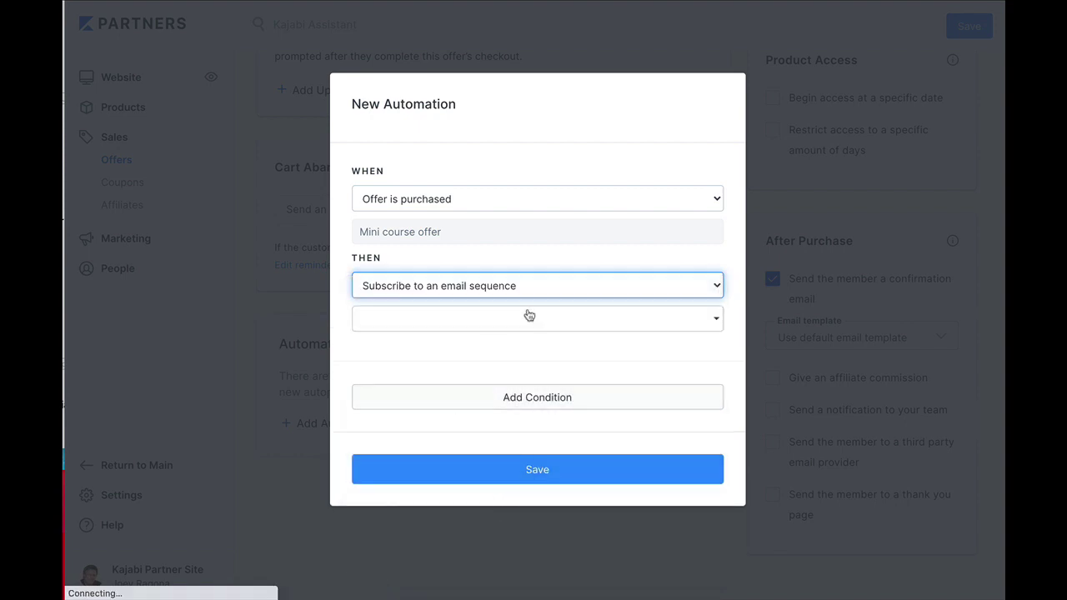
{"action": "left_click", "coordinate": [701, 324]}
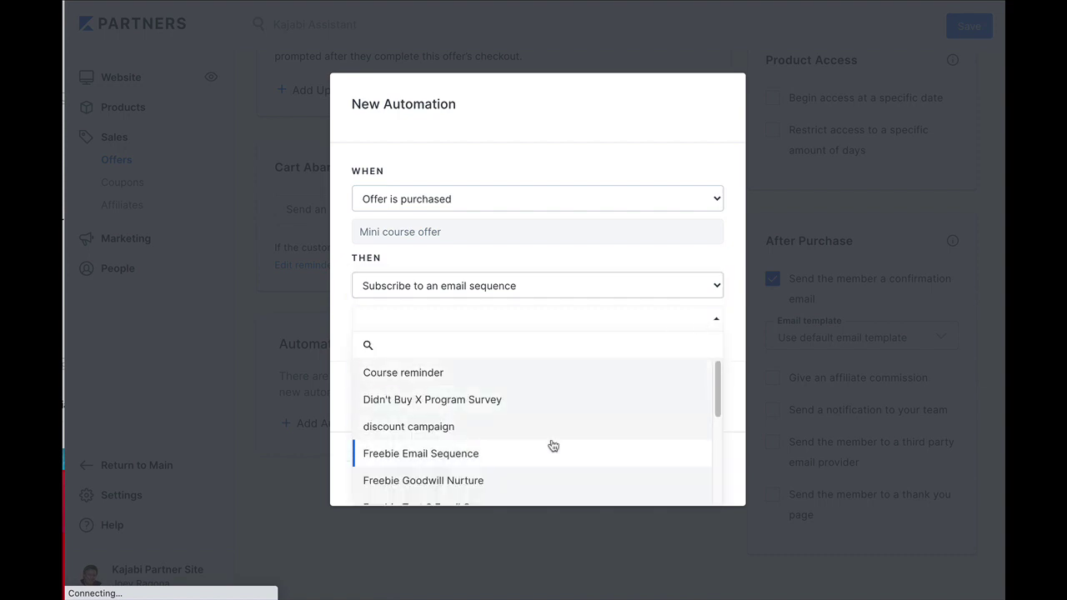
{"action": "left_click", "coordinate": [429, 373]}
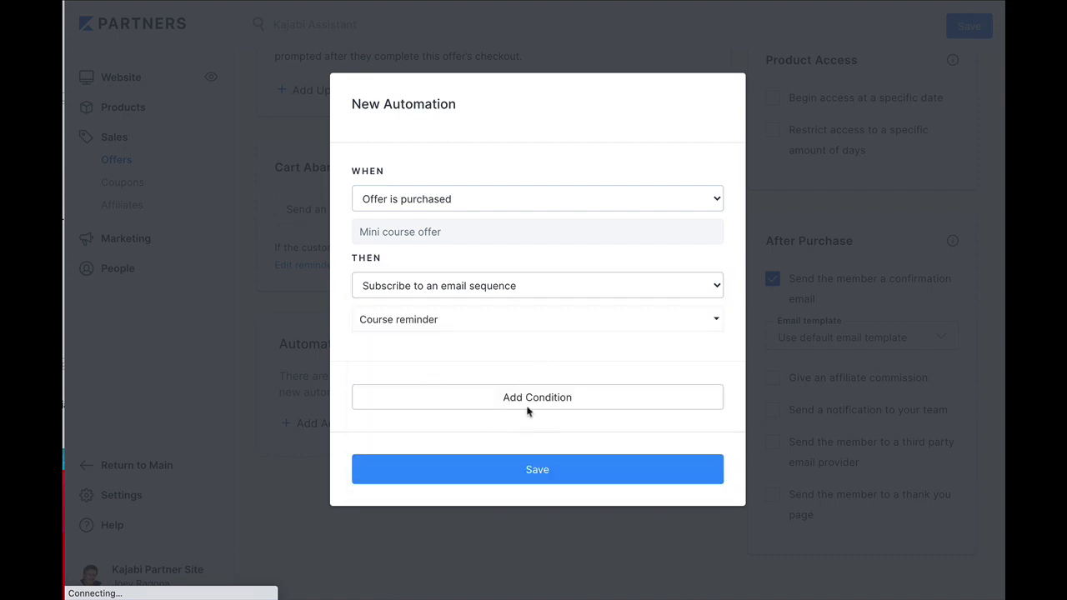
{"action": "left_click", "coordinate": [559, 470]}
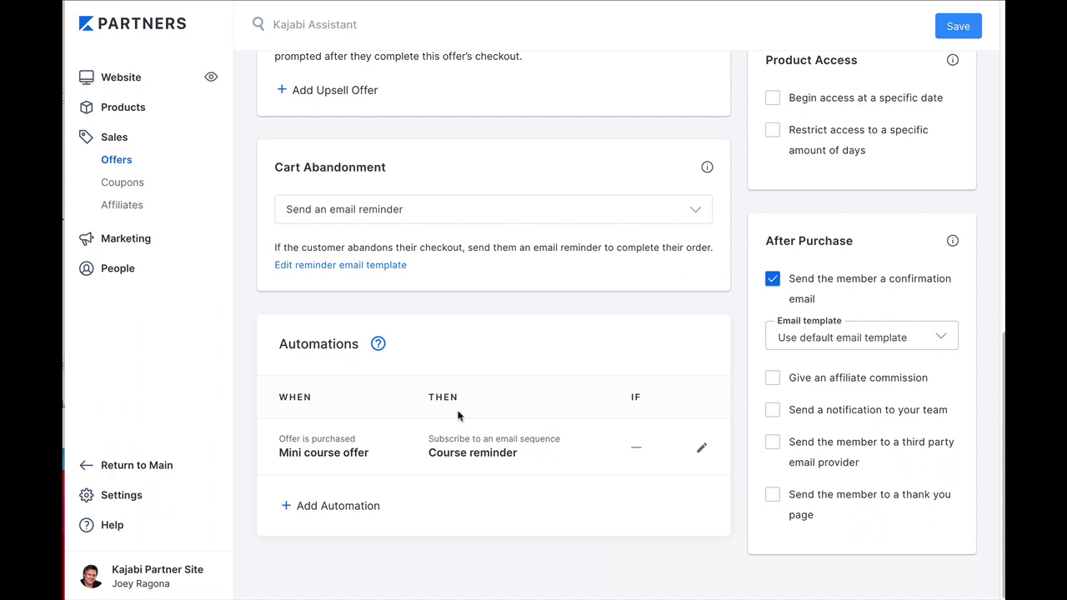
- Open the "Lesson 2: The WHY" post of the Mini Course product for editing
{"action": "left_click", "coordinate": [123, 116]}
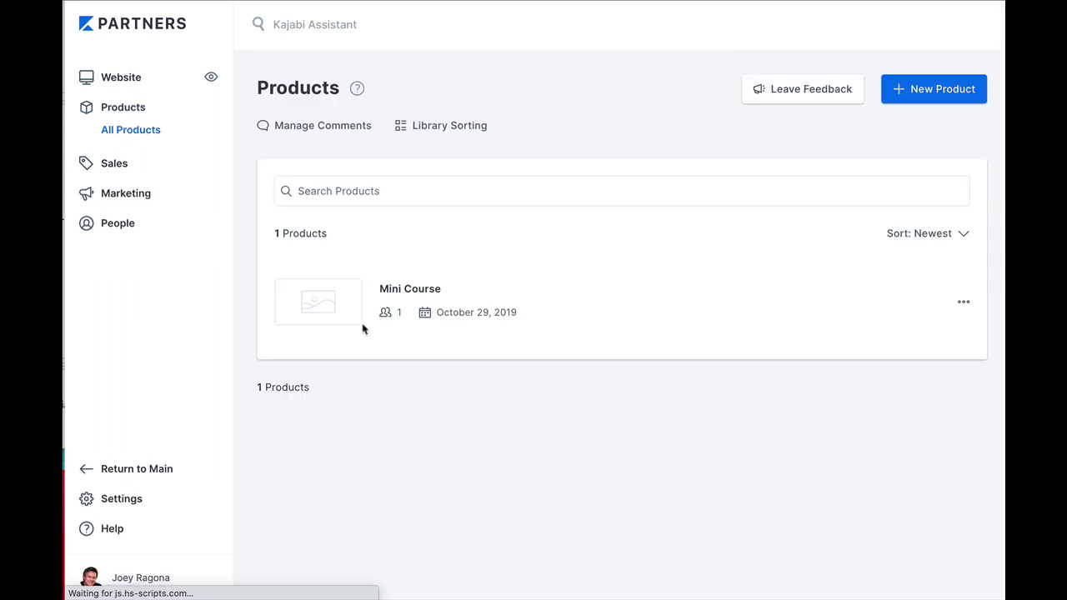
{"action": "left_click", "coordinate": [401, 291]}
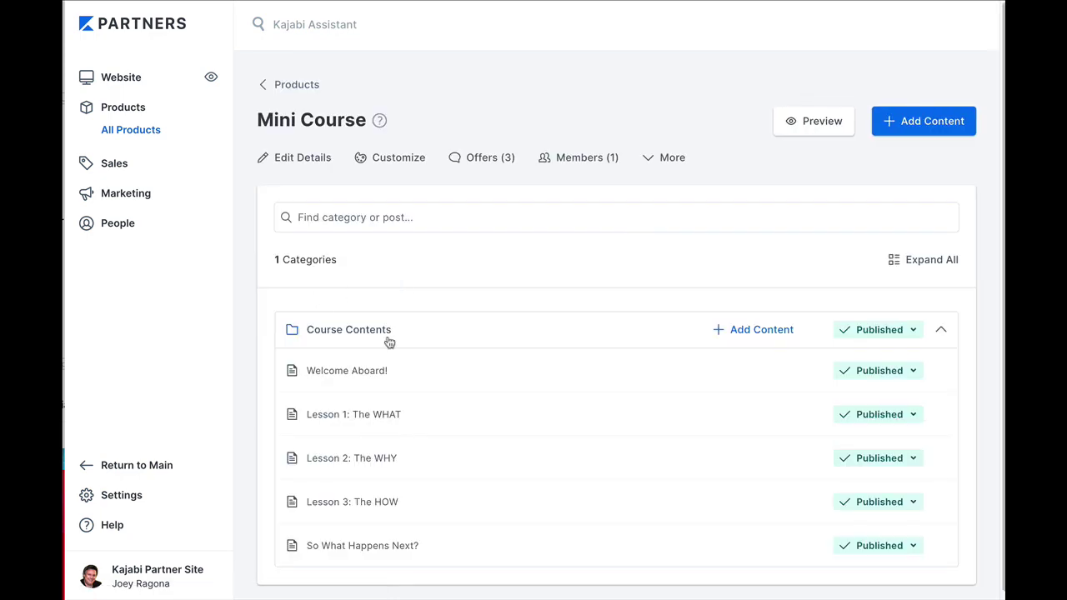
{"action": "scroll", "coordinate": [450, 459], "scroll_direction": "down", "scroll_amount": 1}
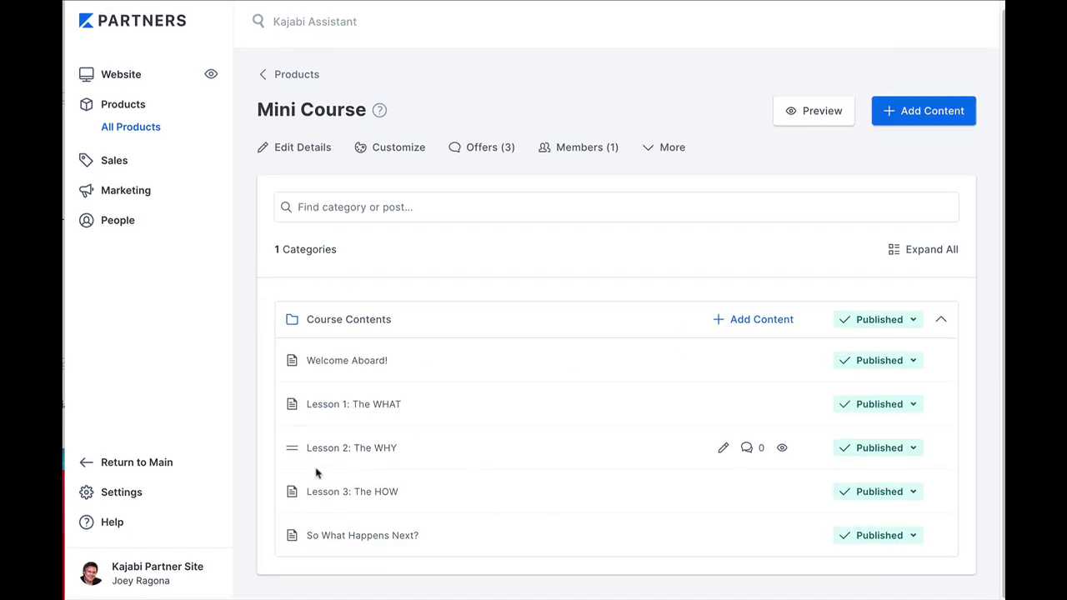
{"action": "left_click", "coordinate": [361, 454]}
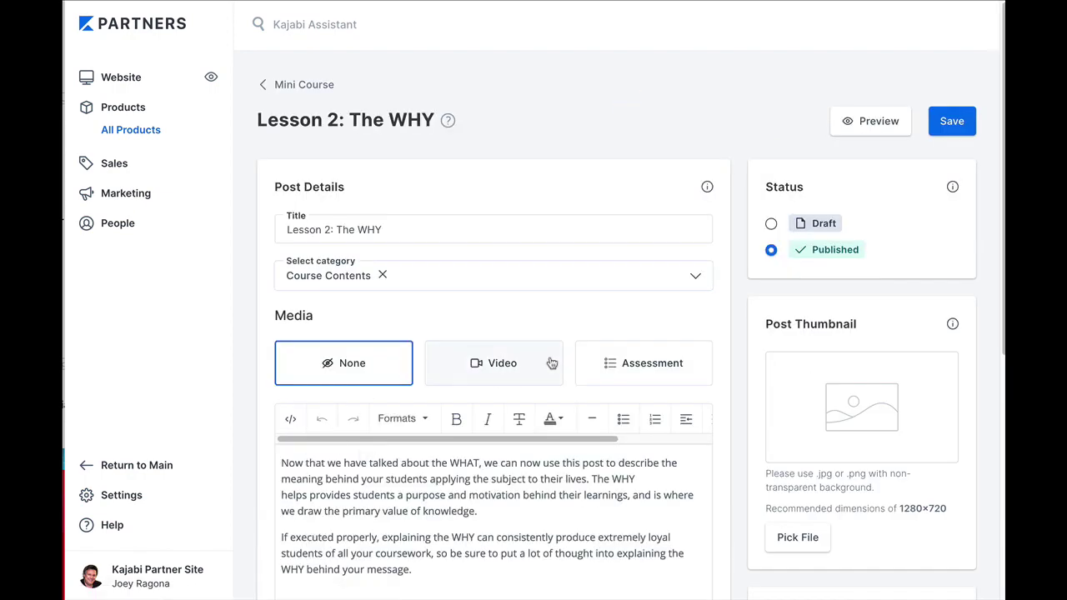
- Start a new automation on the lesson post with "Send an email" as the action when the post is completed
{"action": "scroll", "coordinate": [550, 363], "scroll_direction": "down", "scroll_amount": 3}
{"action": "scroll", "coordinate": [550, 363], "scroll_direction": "down", "scroll_amount": 2}
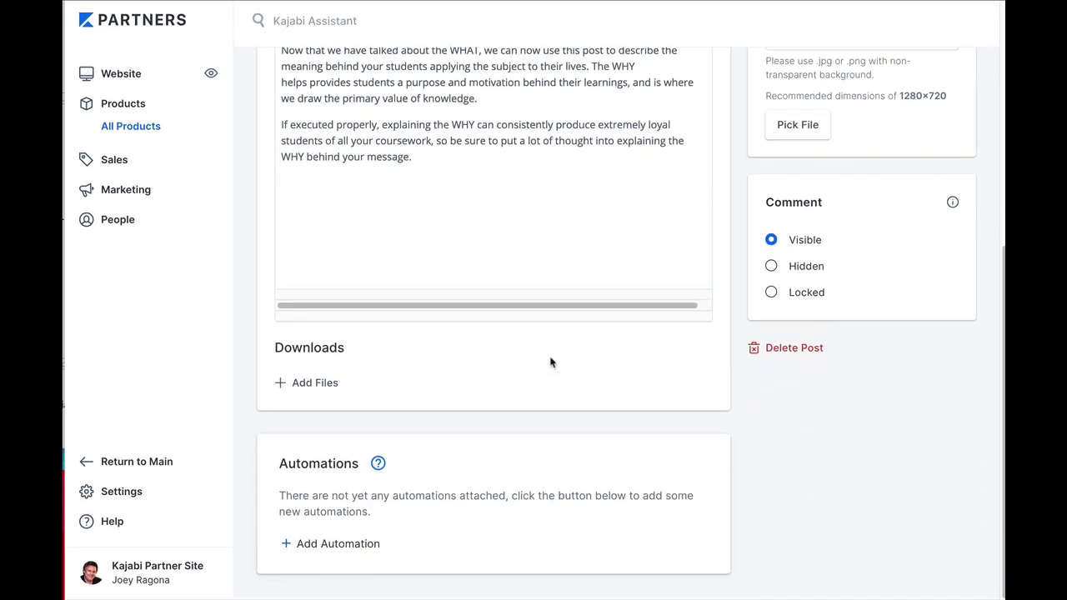
{"action": "left_click", "coordinate": [340, 548]}
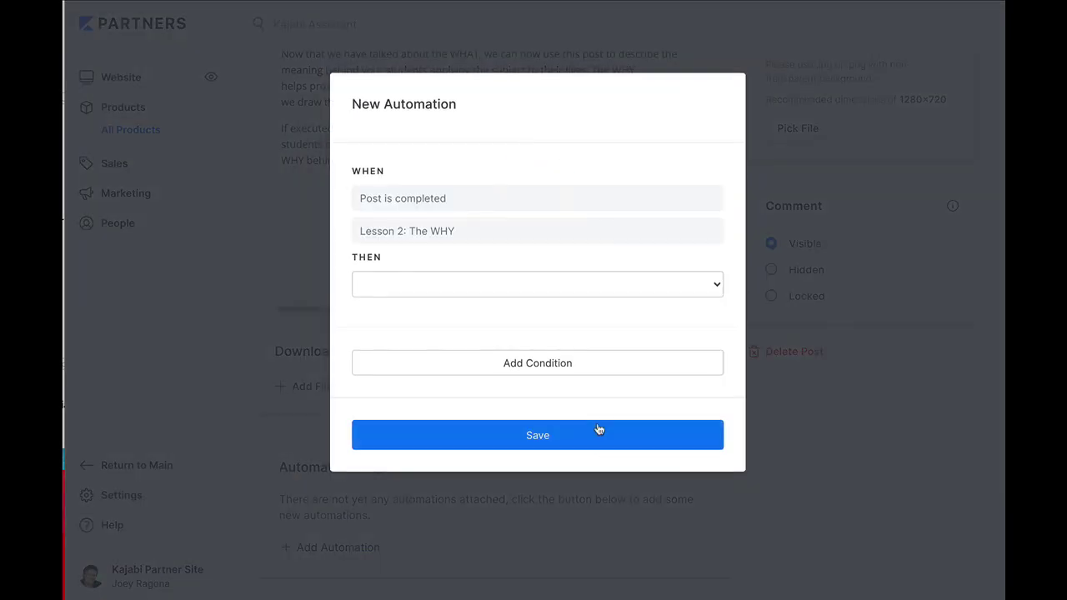
{"action": "left_click", "coordinate": [696, 287]}
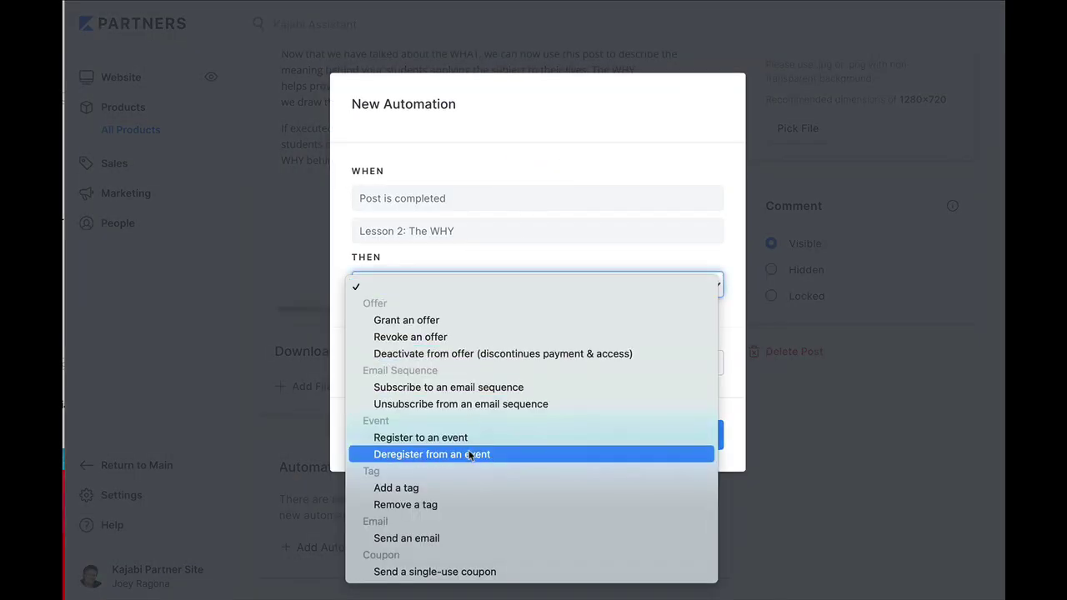
{"action": "left_click", "coordinate": [456, 542]}
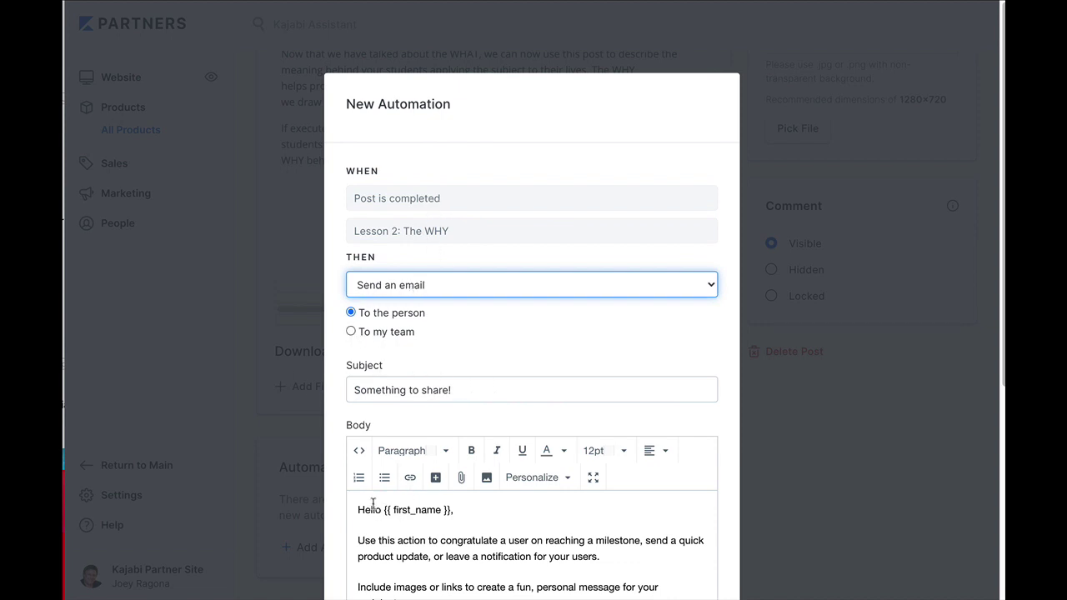
- Examine the automation email's recipient, subject and body settings, and close the new automation without saving
{"action": "scroll", "coordinate": [472, 512], "scroll_direction": "down", "scroll_amount": 3}
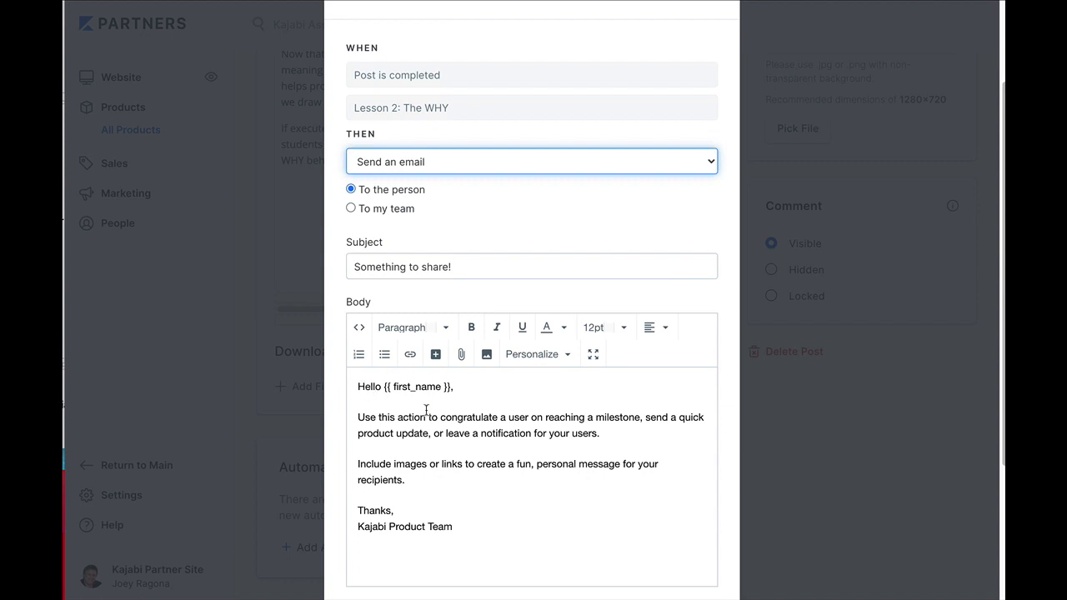
{"action": "scroll", "coordinate": [442, 359], "scroll_direction": "up", "scroll_amount": 2}
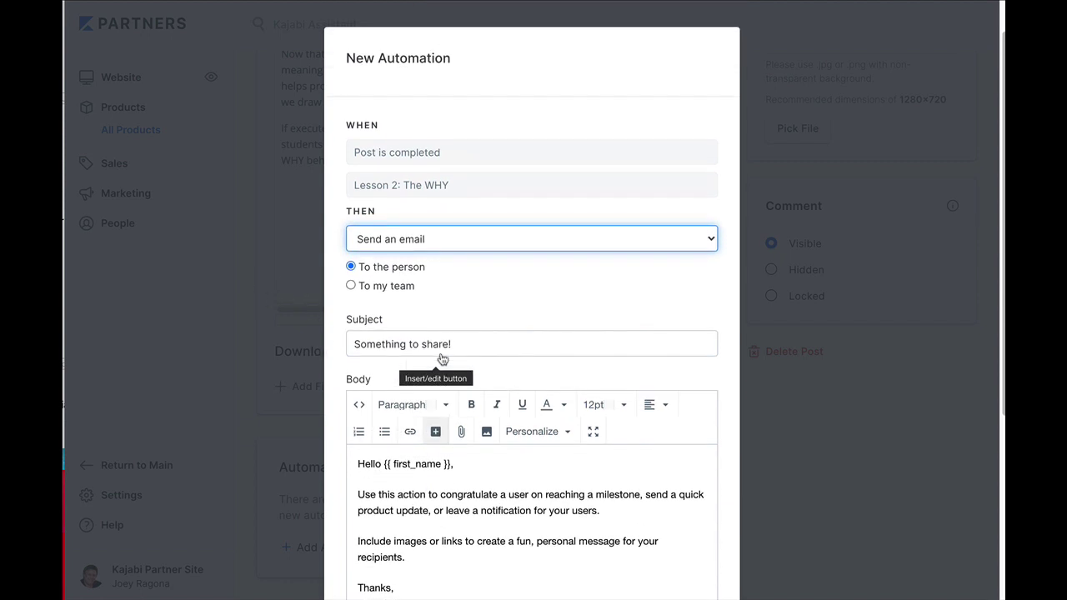
{"action": "scroll", "coordinate": [499, 485], "scroll_direction": "down", "scroll_amount": 3}
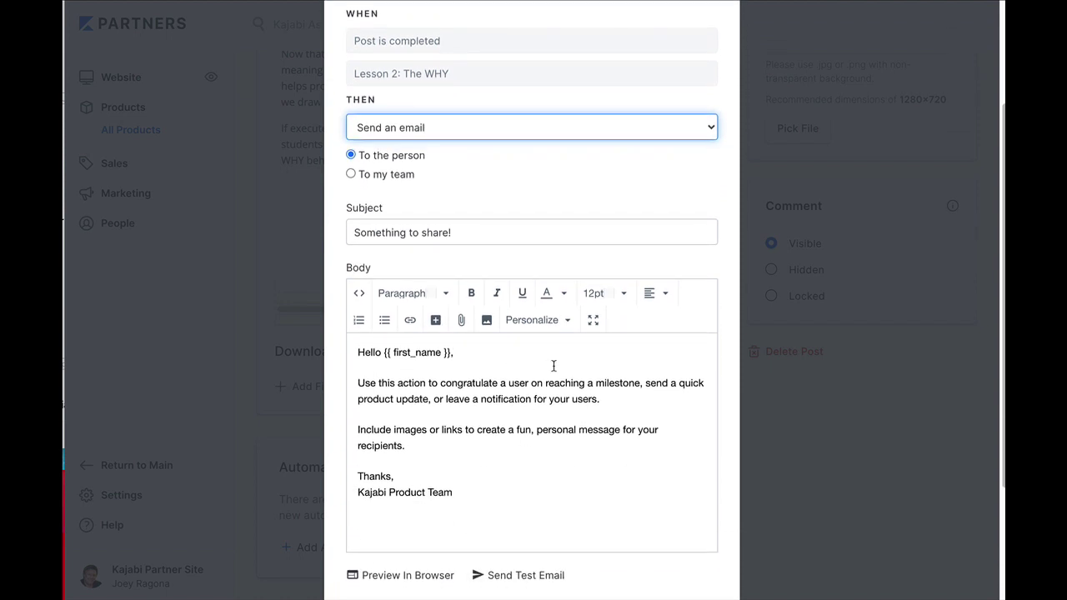
{"action": "scroll", "coordinate": [542, 367], "scroll_direction": "up", "scroll_amount": 2}
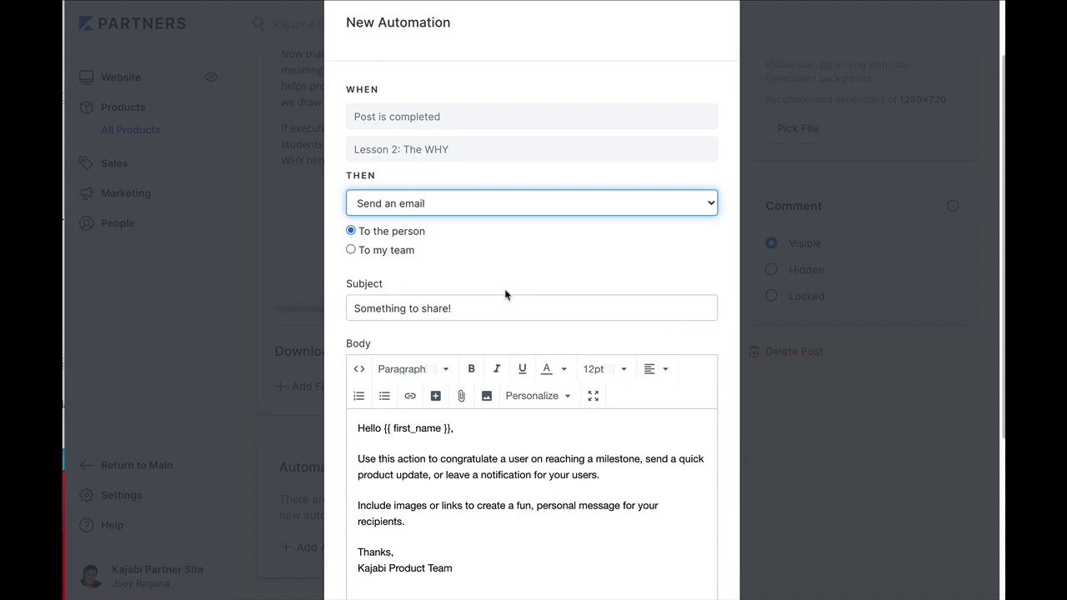
{"action": "scroll", "coordinate": [507, 295], "scroll_direction": "down", "scroll_amount": 3}
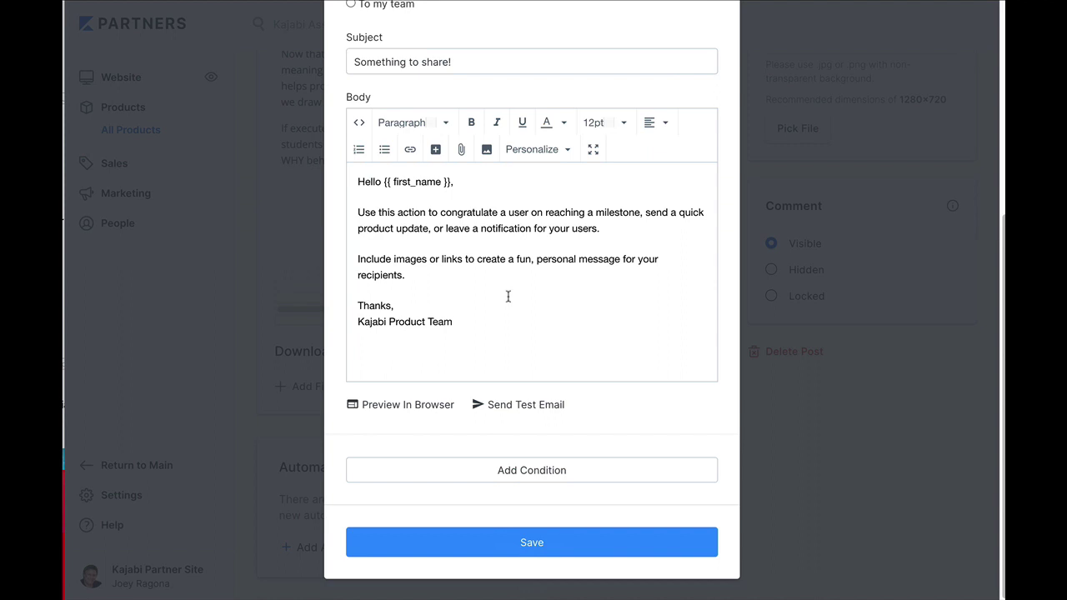
{"action": "scroll", "coordinate": [508, 296], "scroll_direction": "up", "scroll_amount": 3}
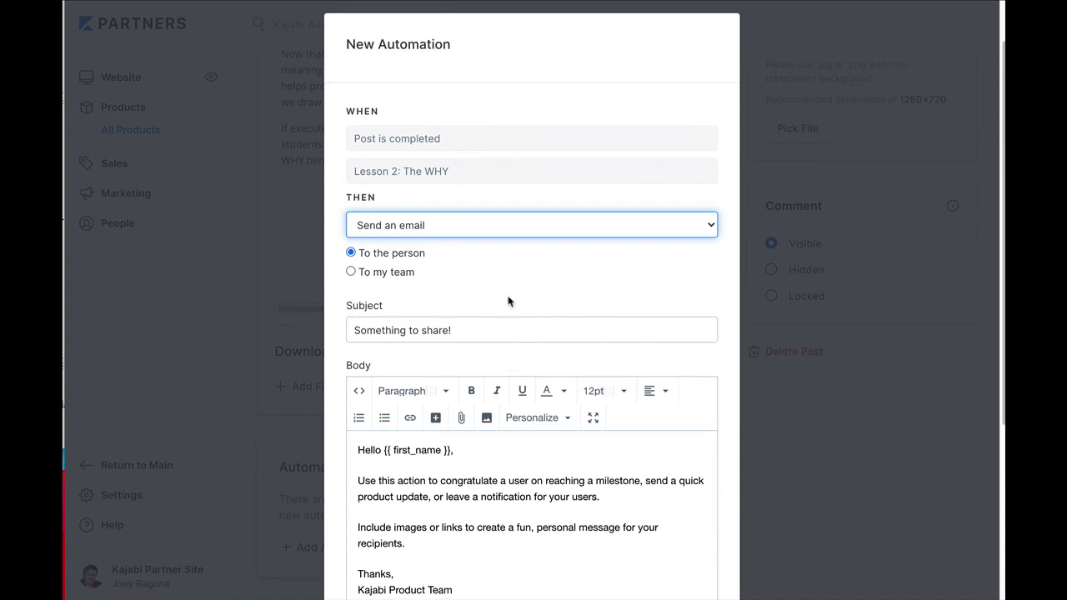
{"action": "left_click", "coordinate": [761, 89]}
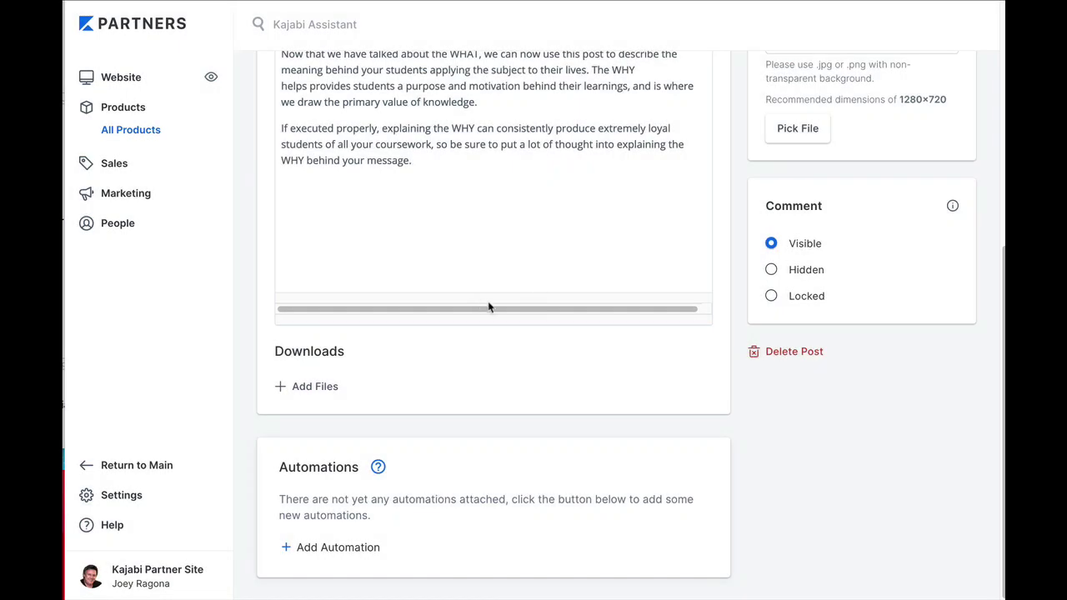
{"action": "scroll", "coordinate": [510, 322], "scroll_direction": "up", "scroll_amount": 2}
{"action": "scroll", "coordinate": [510, 323], "scroll_direction": "up", "scroll_amount": 1}
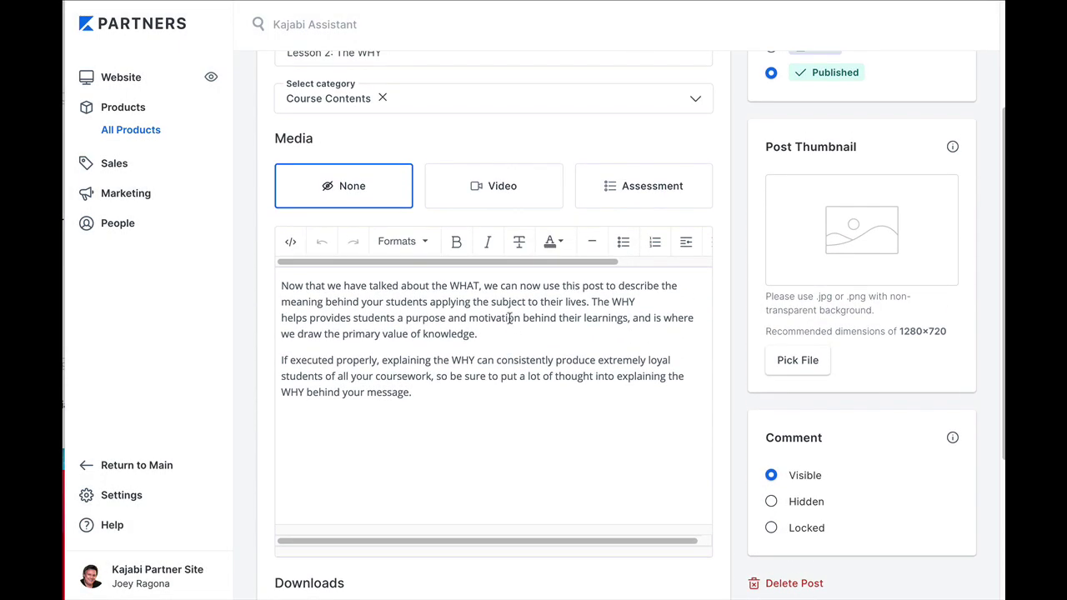